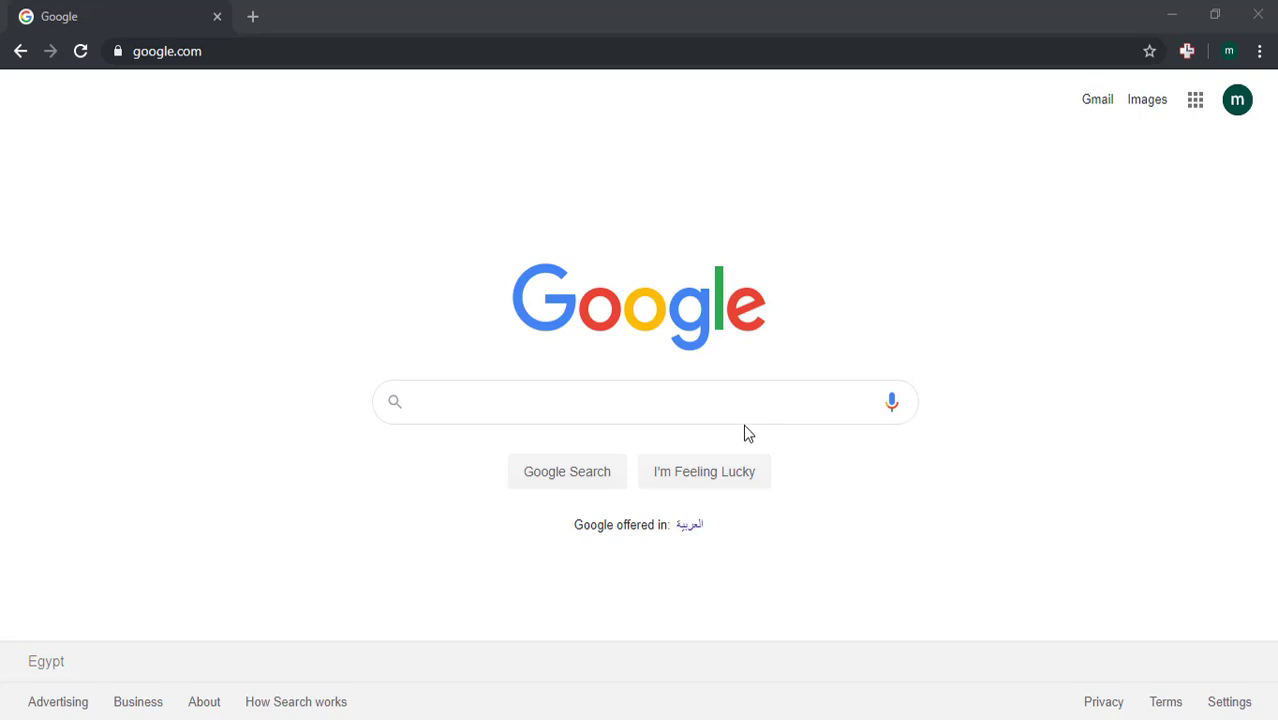
- Search Google for 'virgo offline' and open the official Virgo Offline website
click(717, 396)
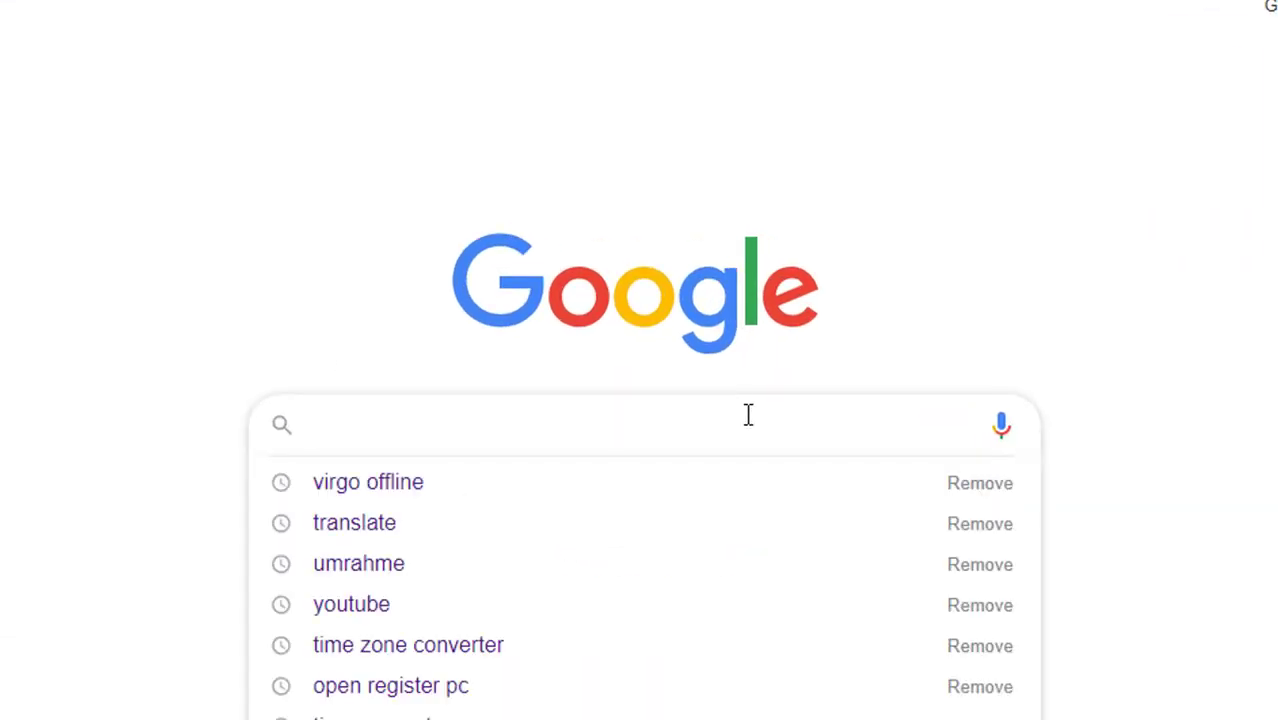
text(virgo offl)
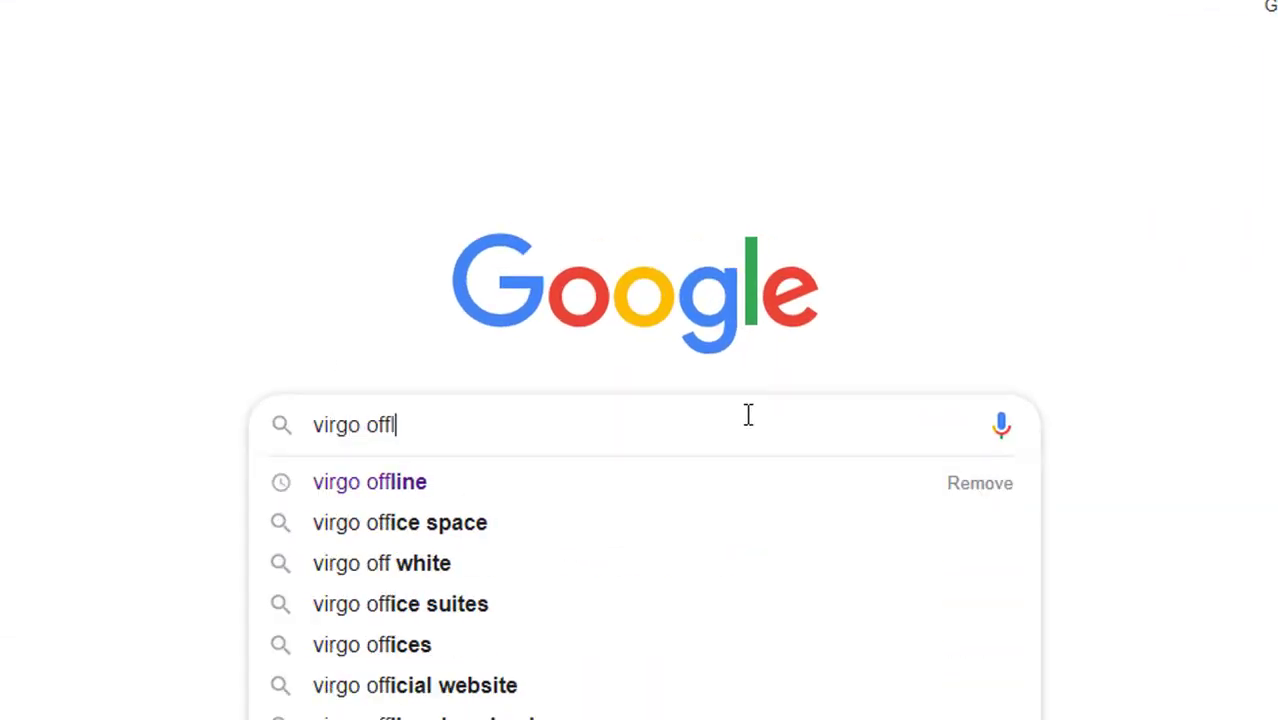
text(ine)
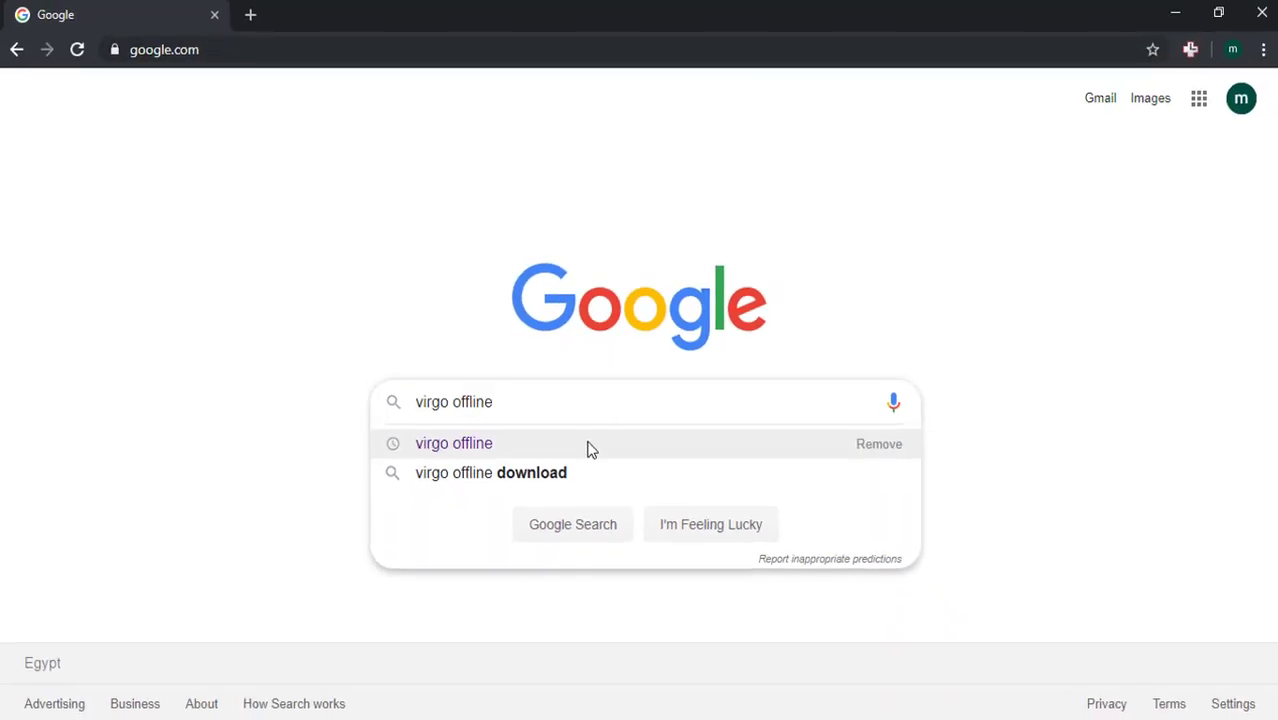
click(487, 447)
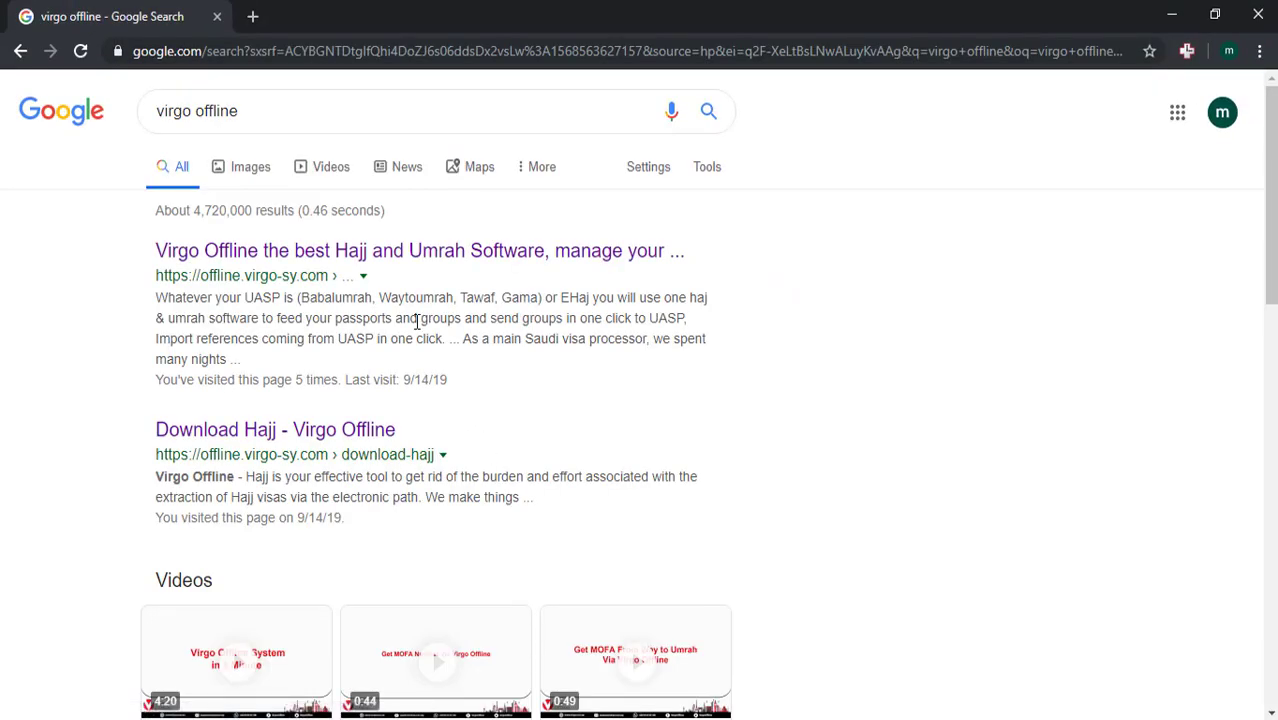
click(396, 258)
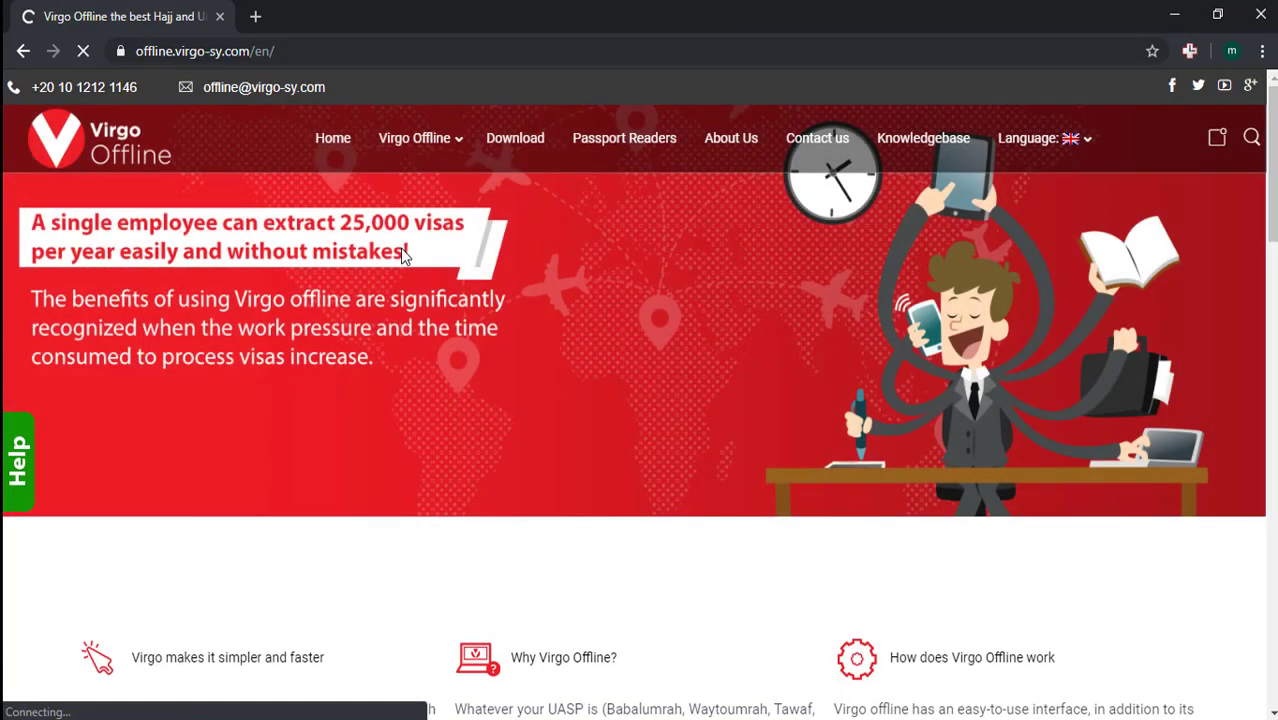
- Go to the site's Download page and request the free trial download
click(530, 155)
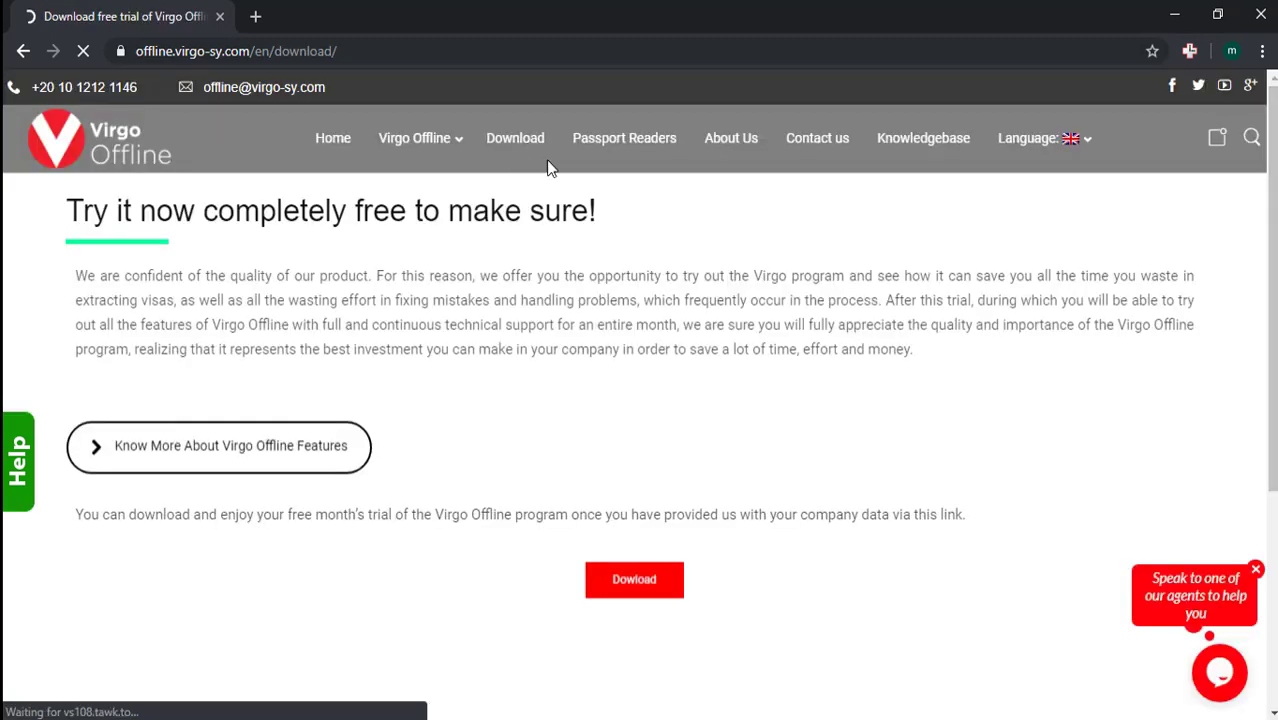
scroll(582, 283, down, 3)
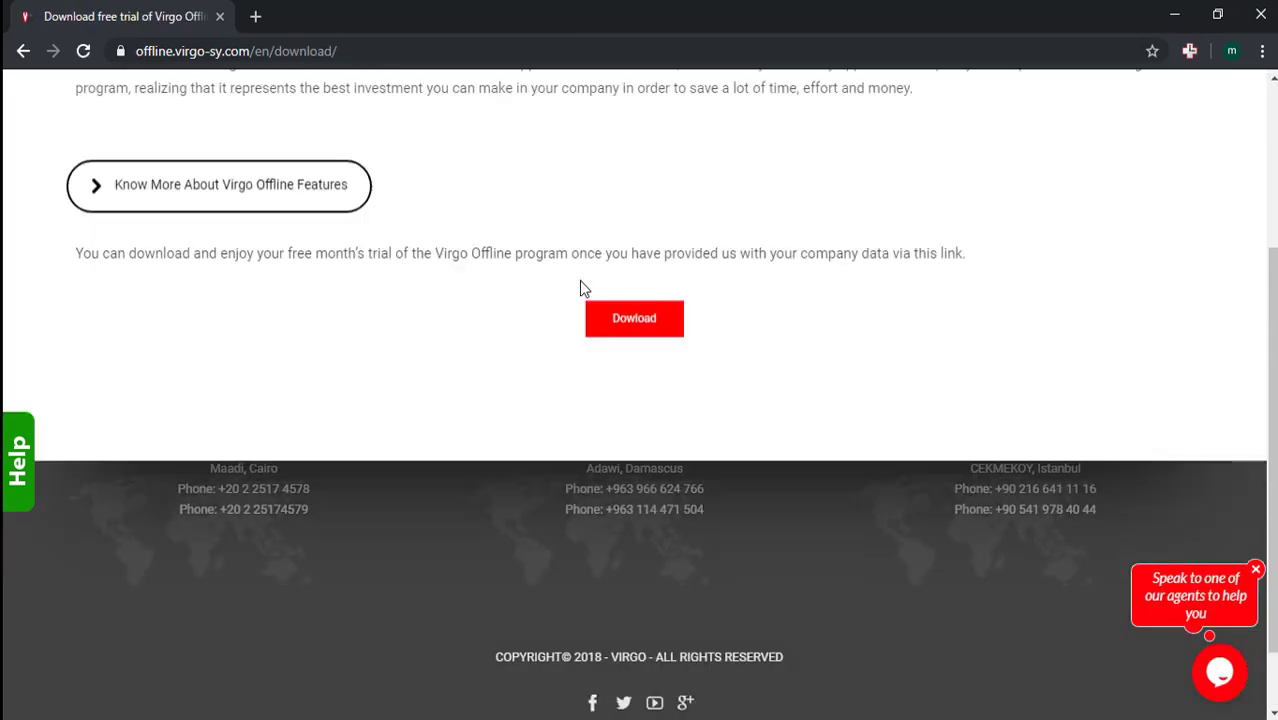
scroll(579, 280, up, 3)
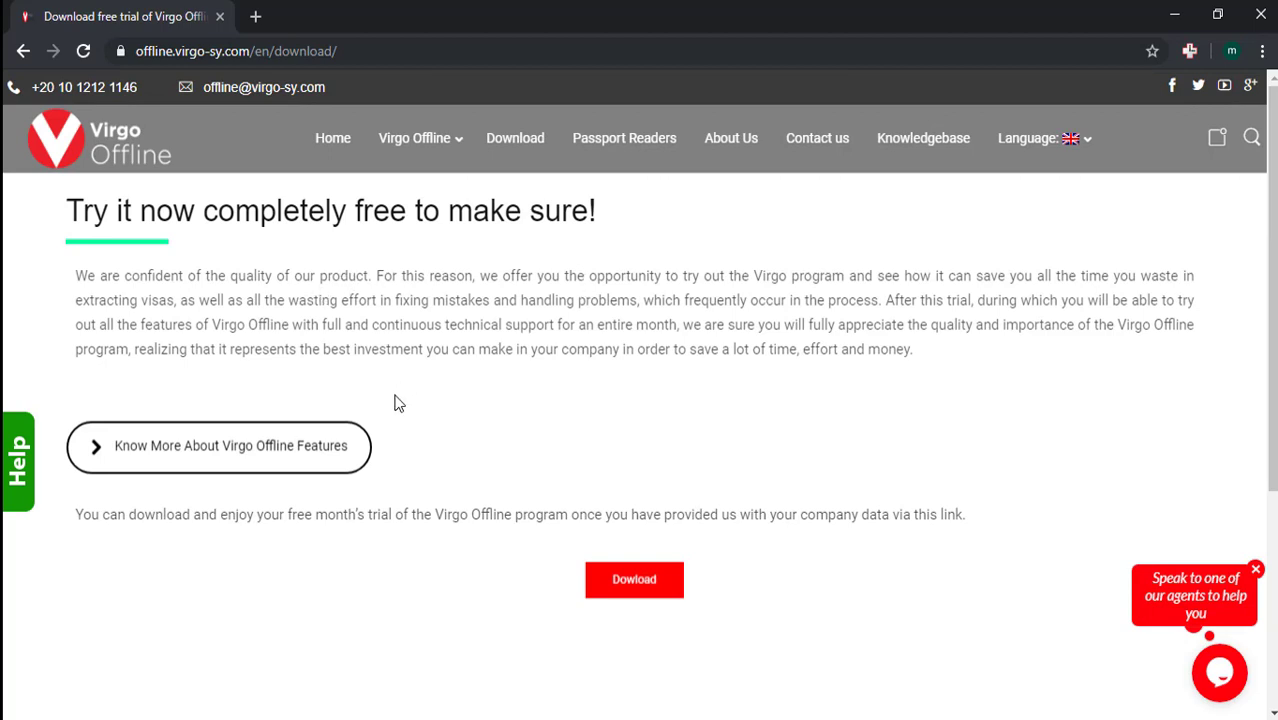
click(634, 579)
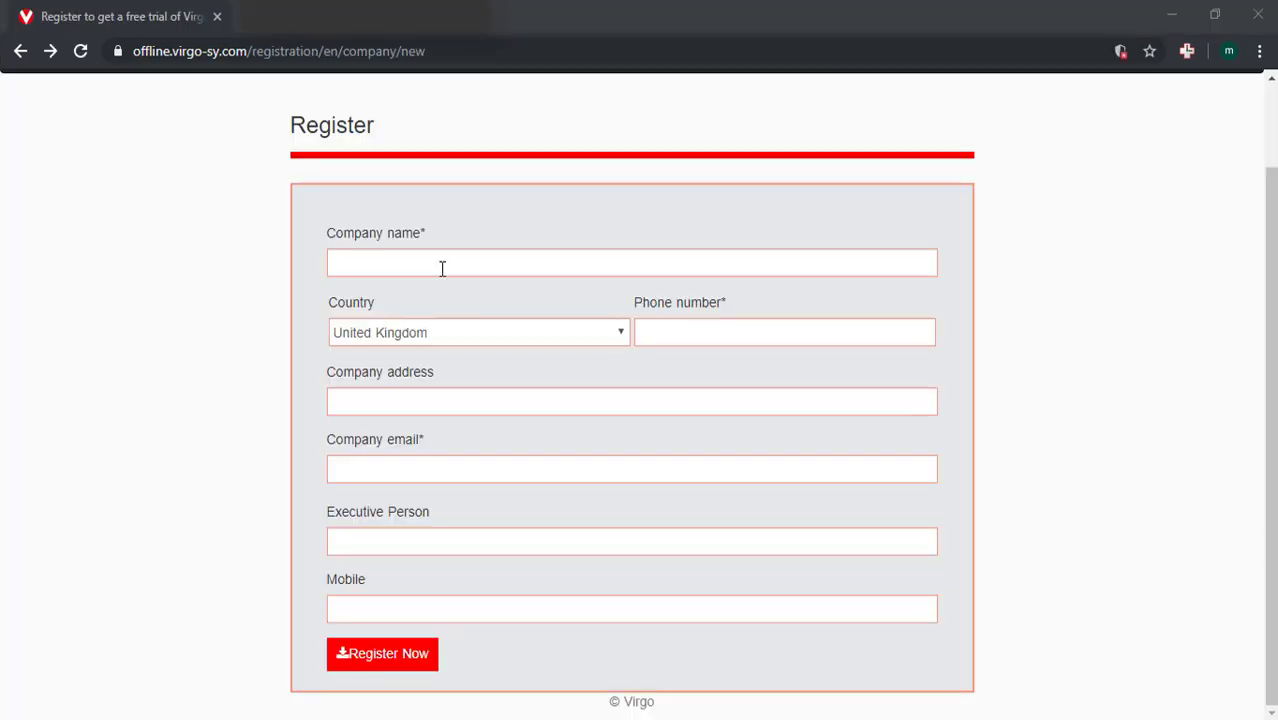
- Enter company name 'virgo travel', country United Kingdom, and the saved phone number and address
click(442, 268)
text(virgo travel)
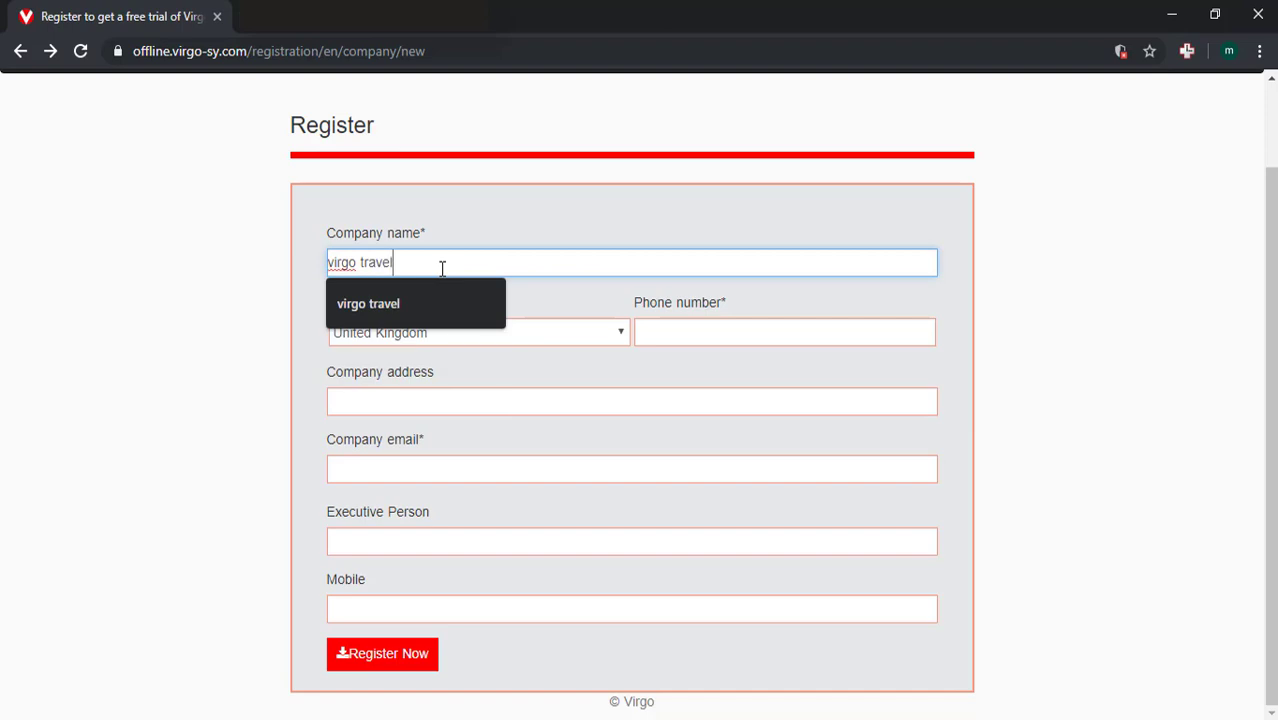
click(592, 334)
click(533, 710)
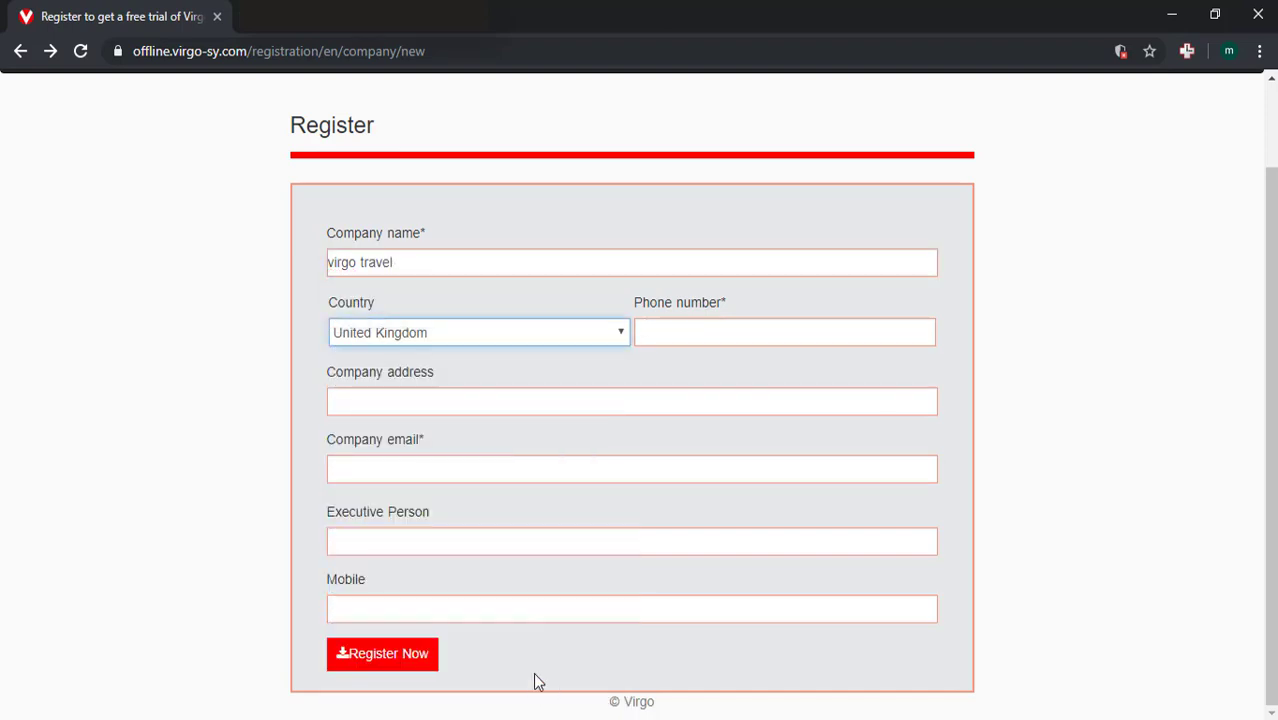
click(714, 322)
key(ctrl+v)
click(486, 397)
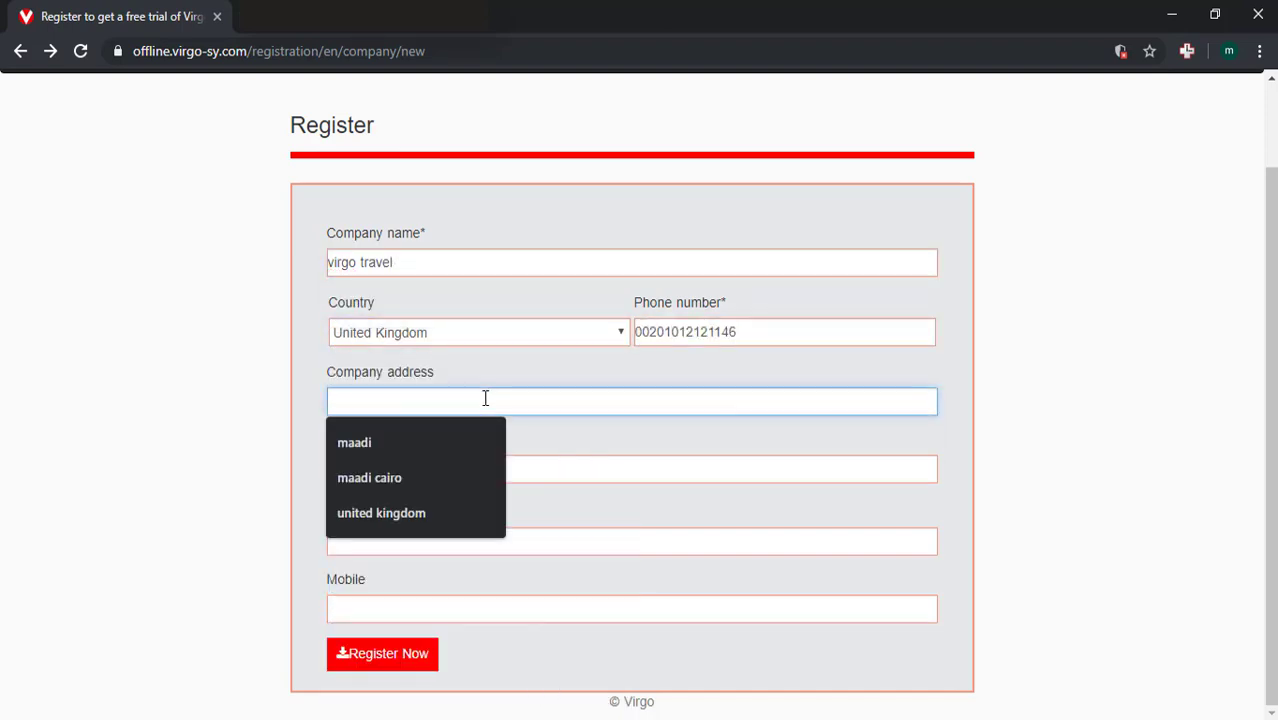
text(united kingdom)
click(459, 461)
- Fill in the saved company e-mail, executive person and mobile number, then register
click(474, 465)
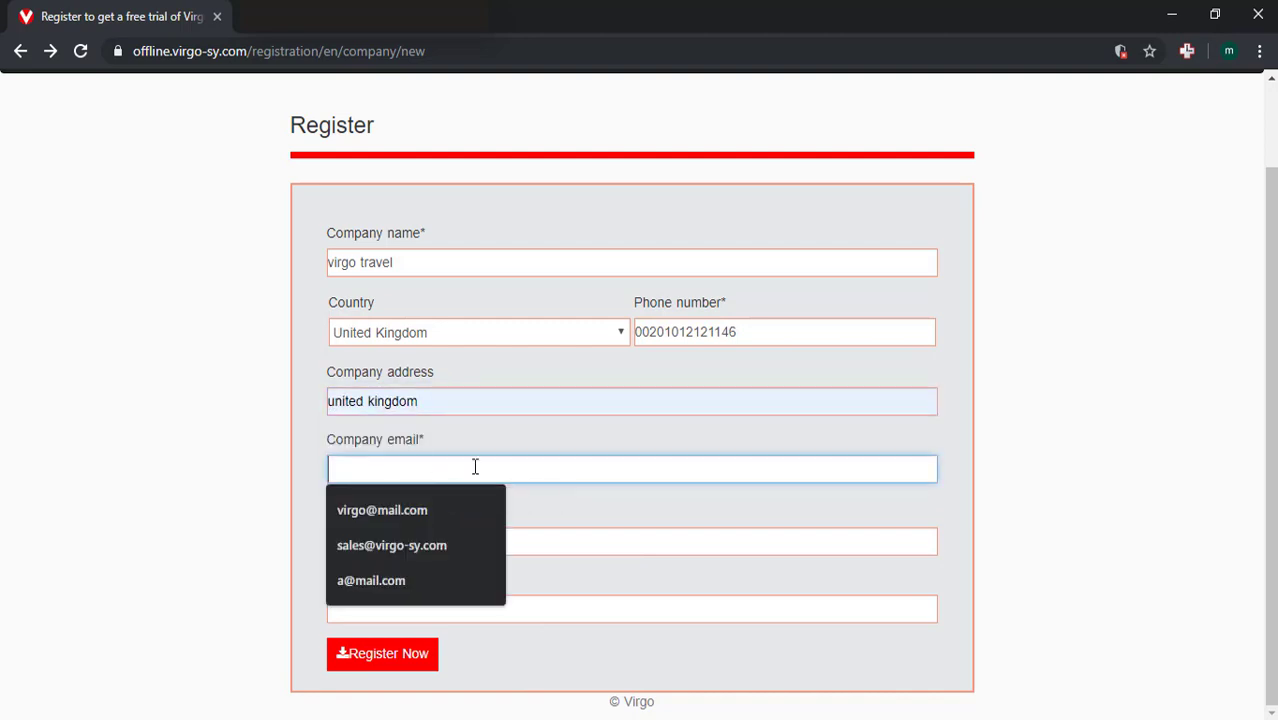
text(sa)
click(449, 504)
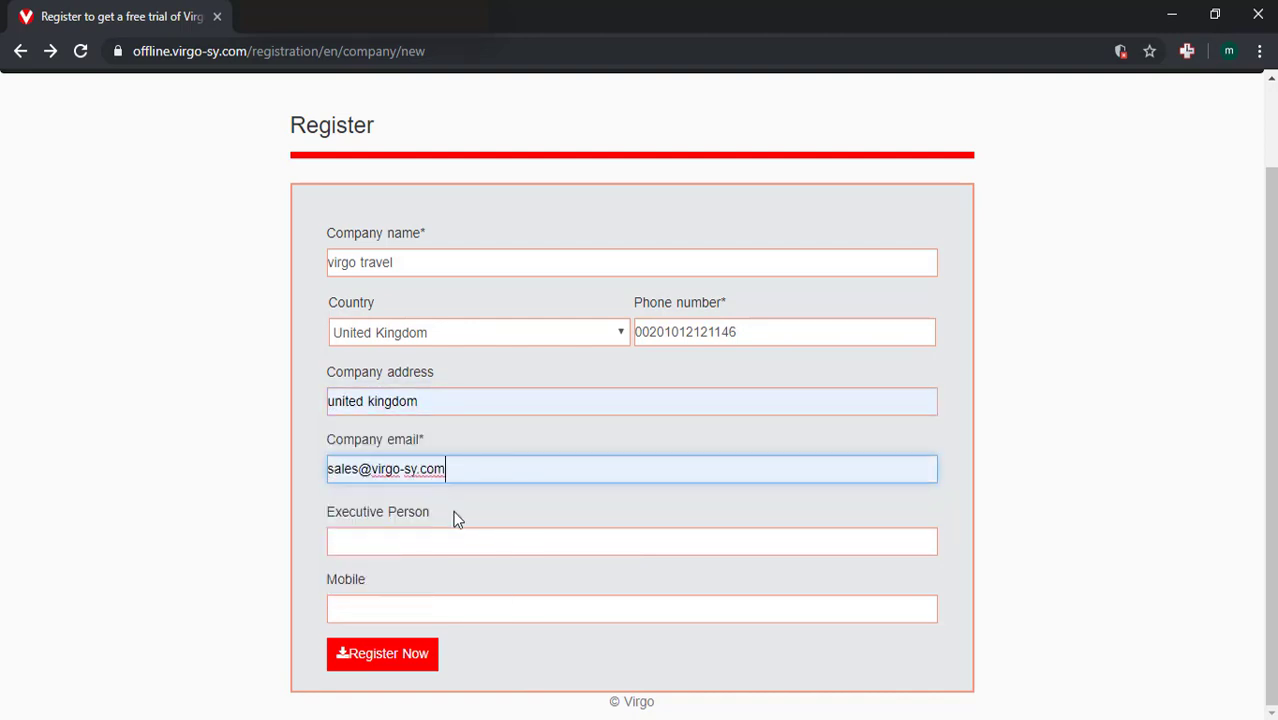
click(445, 542)
click(419, 579)
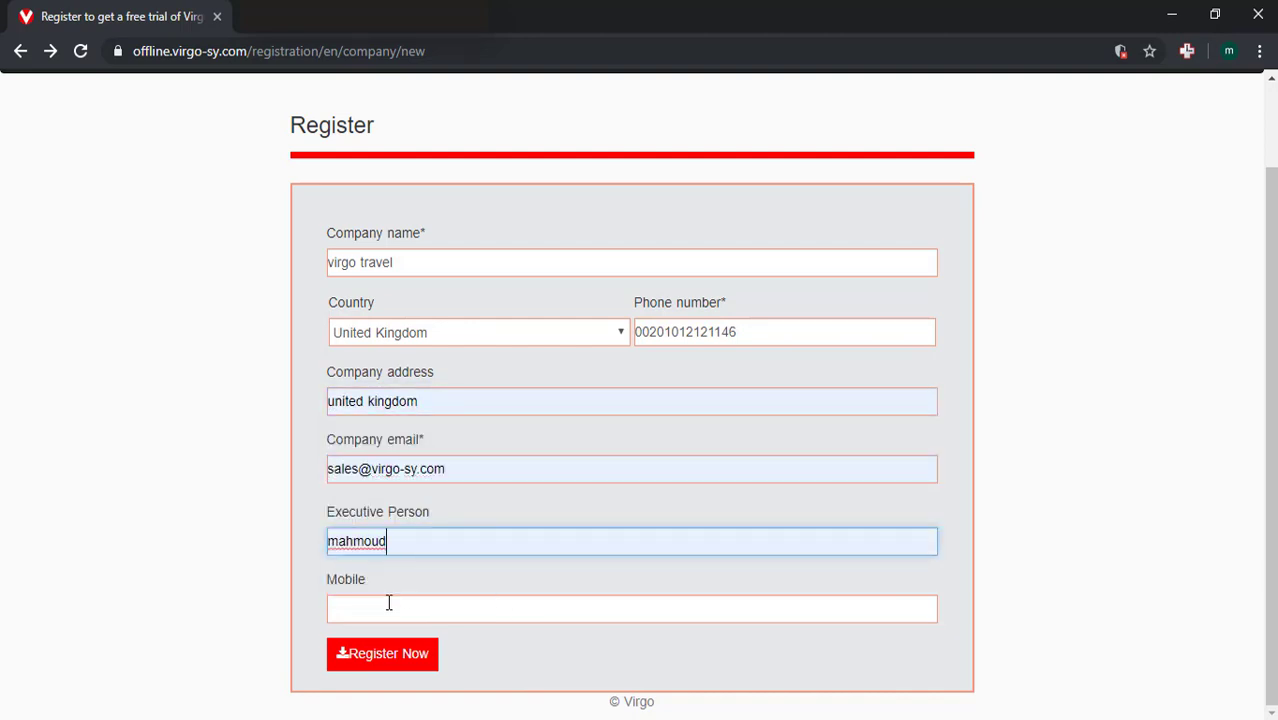
click(388, 603)
key(Down)
key(Down)
key(Return)
click(410, 655)
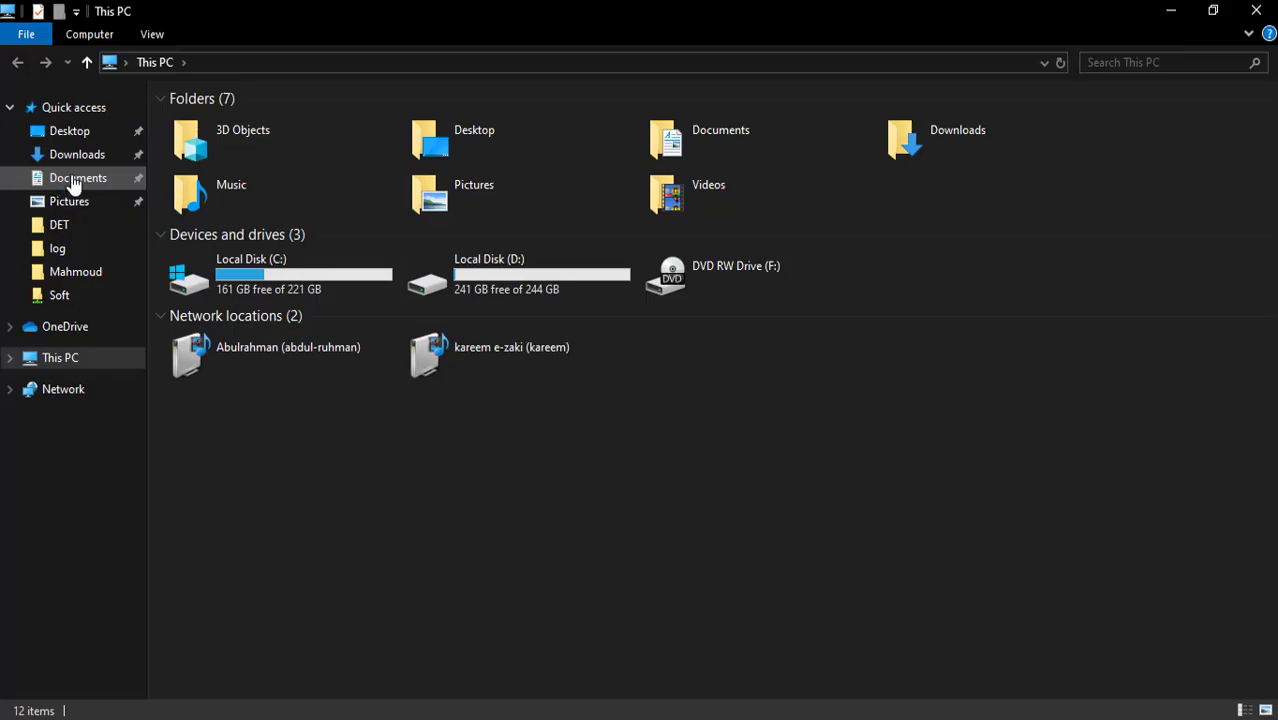
- Extract OffSet1440.zip in Downloads into the suggested OffSet1440 folder
click(77, 155)
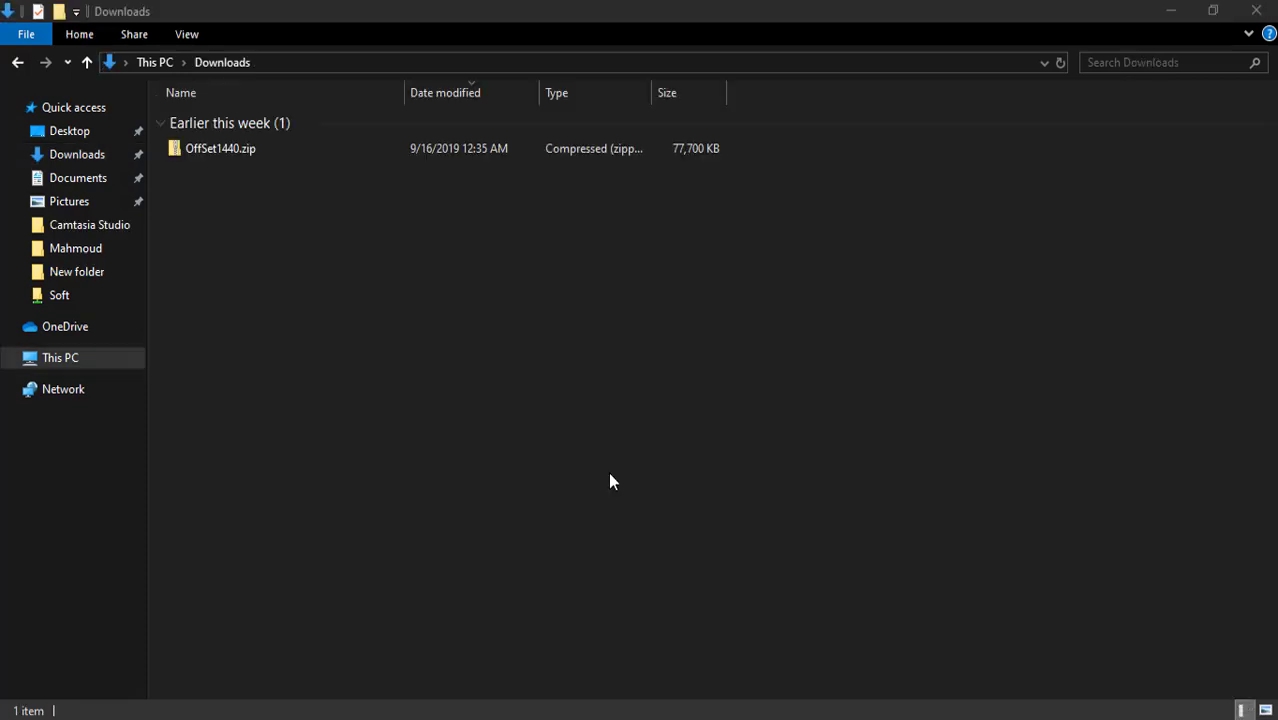
right_click(349, 150)
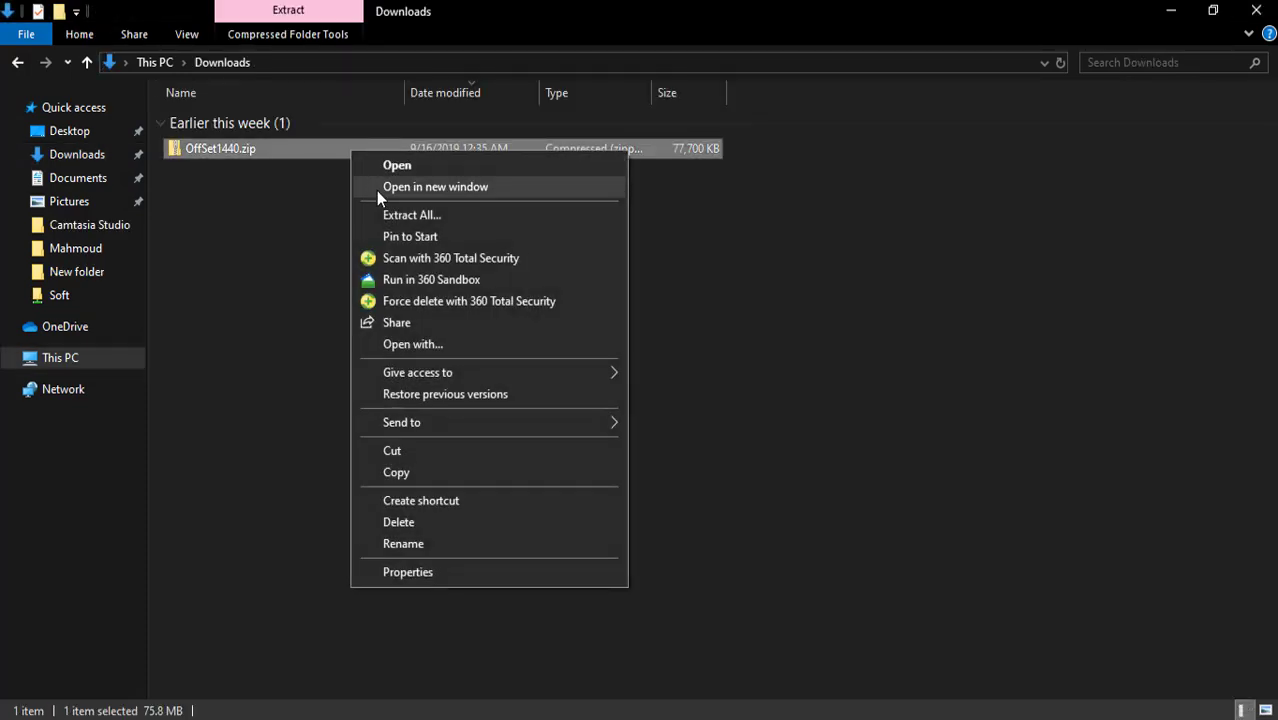
click(393, 215)
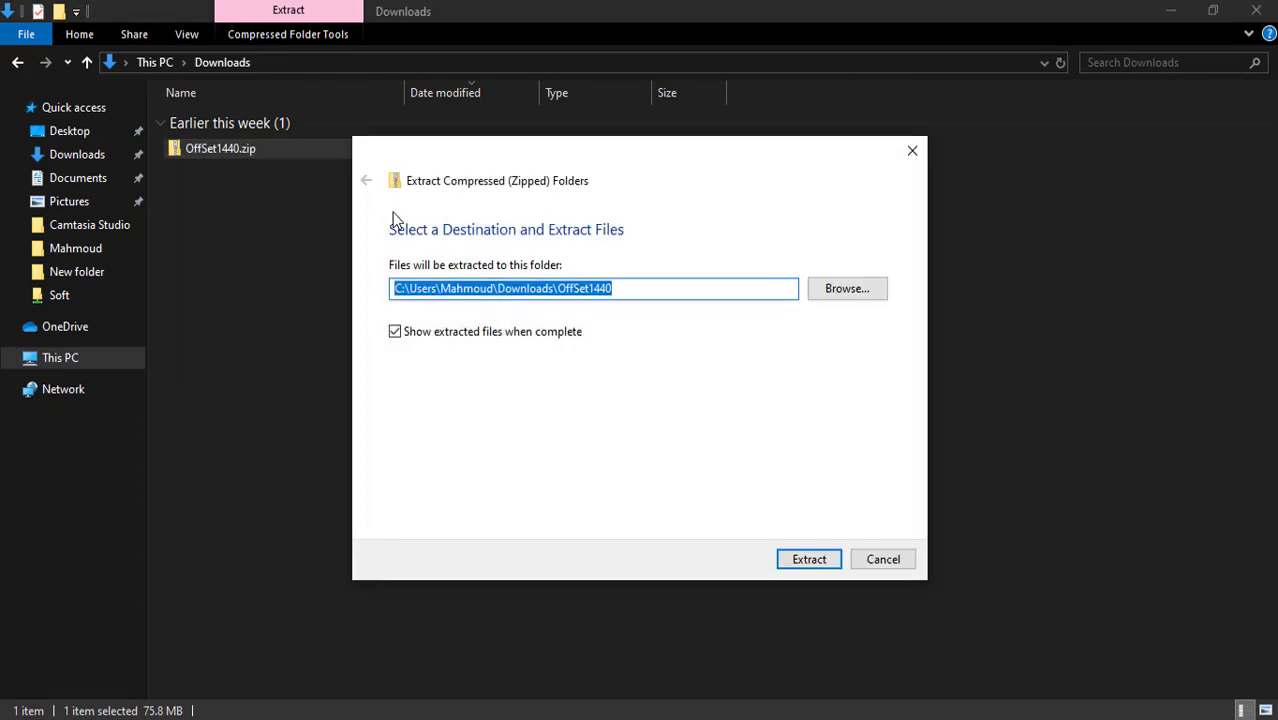
click(781, 562)
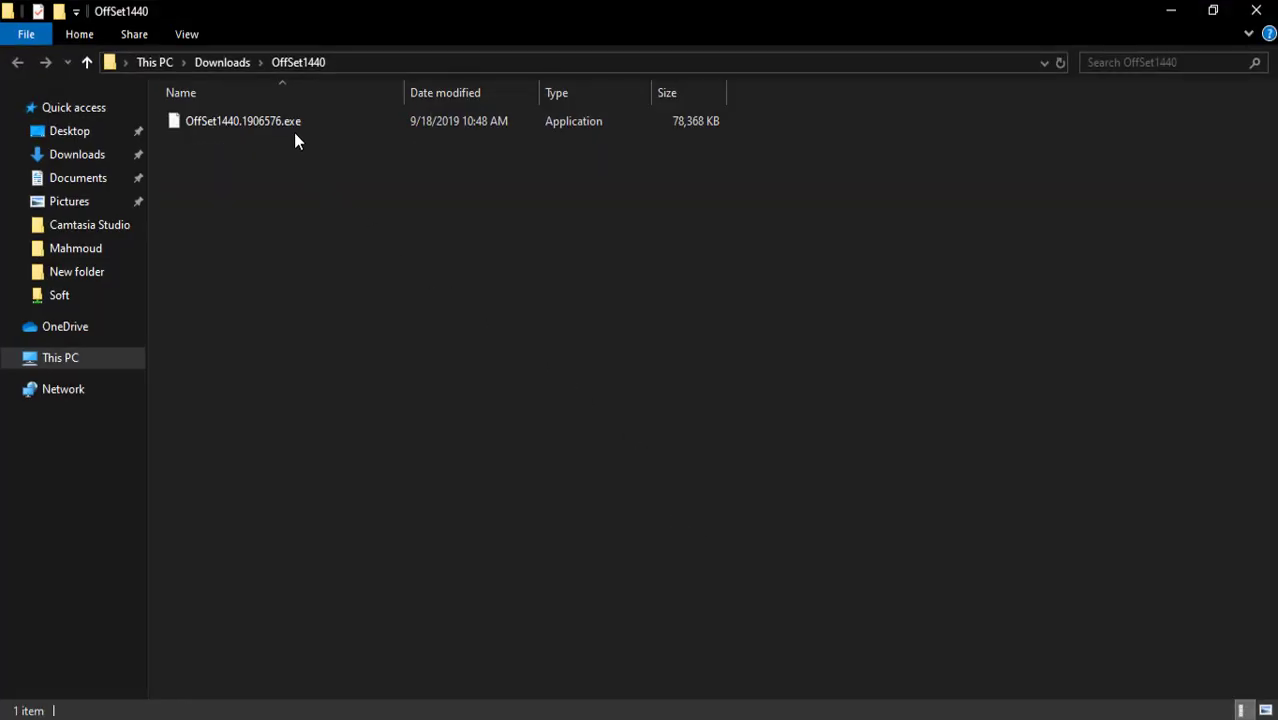
- Launch OffSet1440.1906576.exe, running it anyway past the SmartScreen warning
double_click(293, 124)
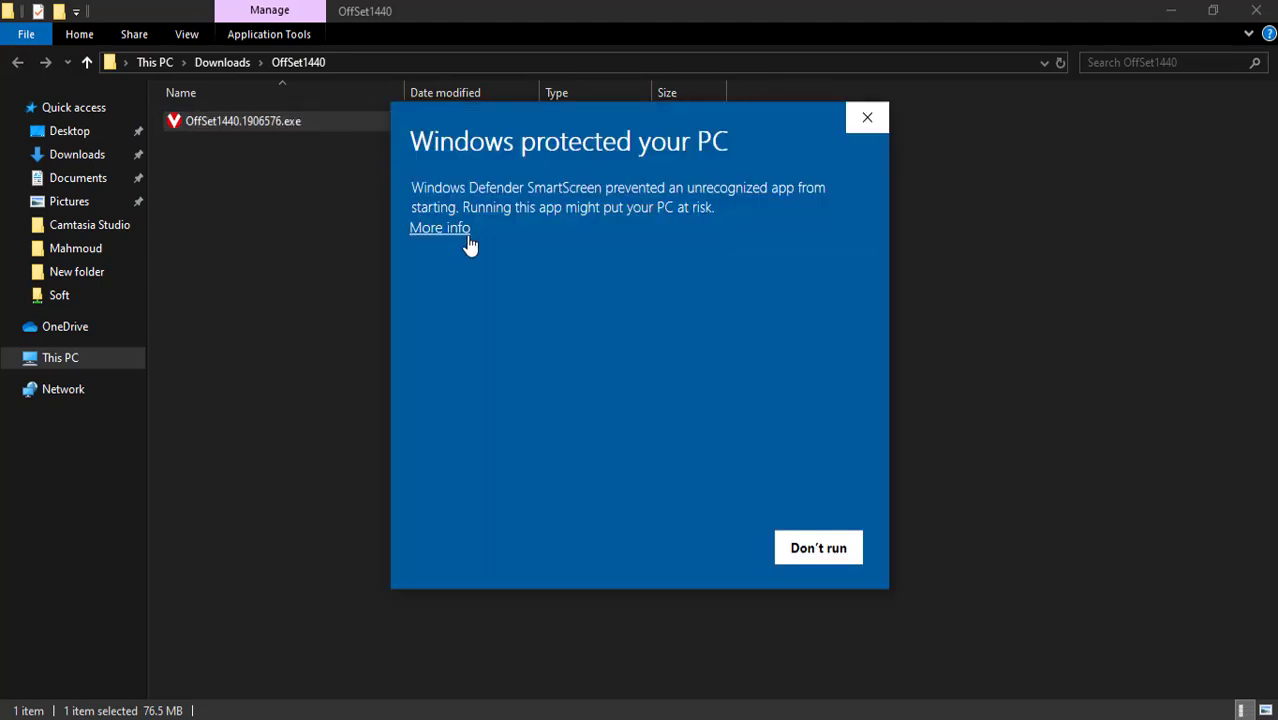
click(466, 229)
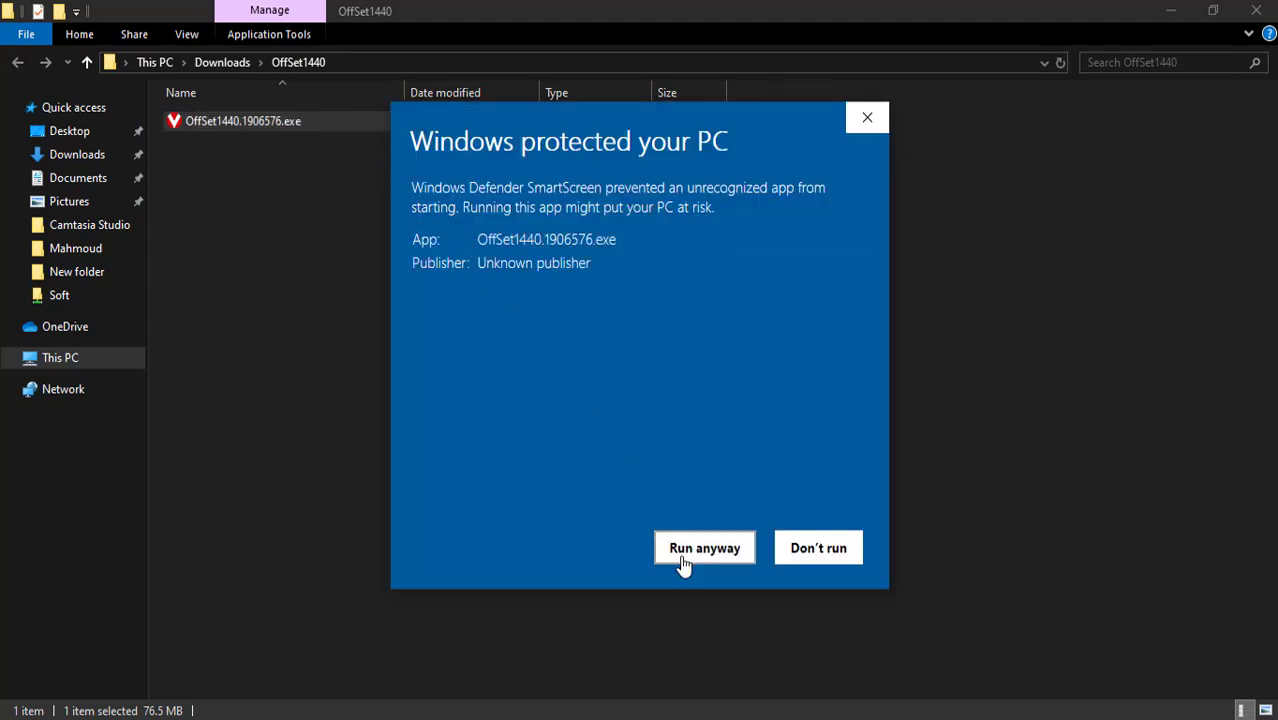
click(683, 553)
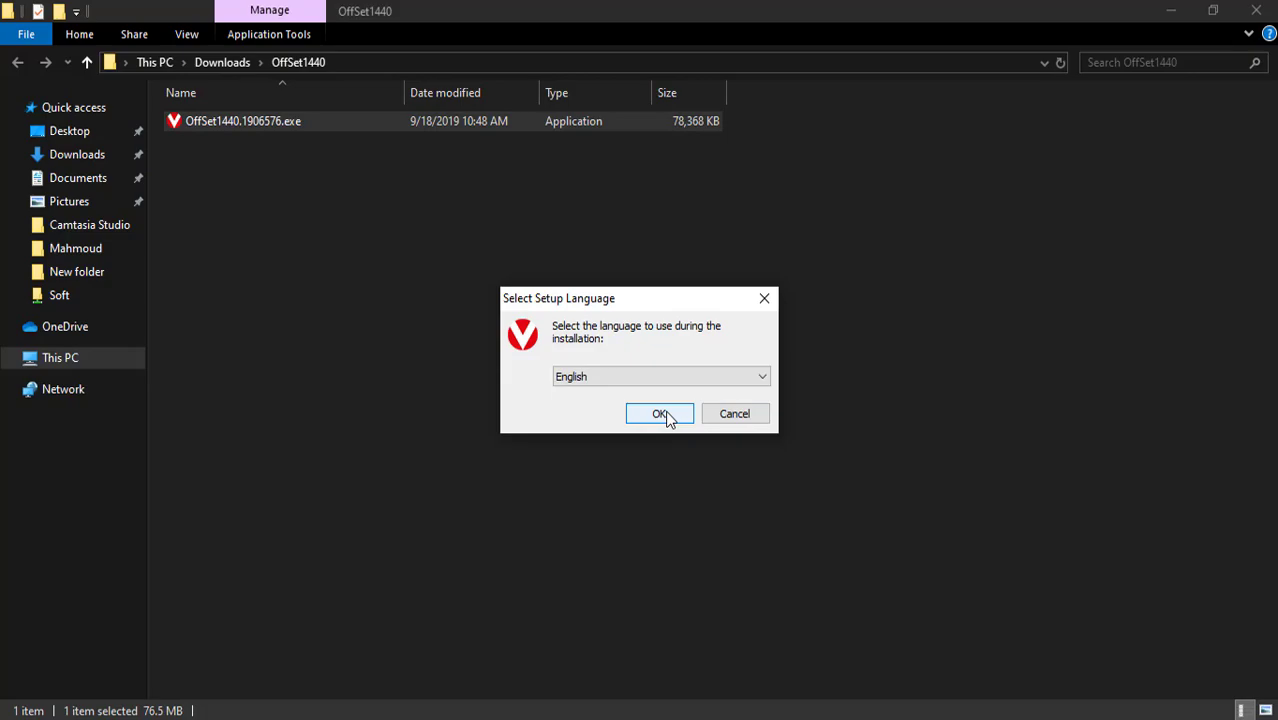
- Choose English as the setup language and keep D:\Virgo\VirgoOffline as the install folder
click(662, 414)
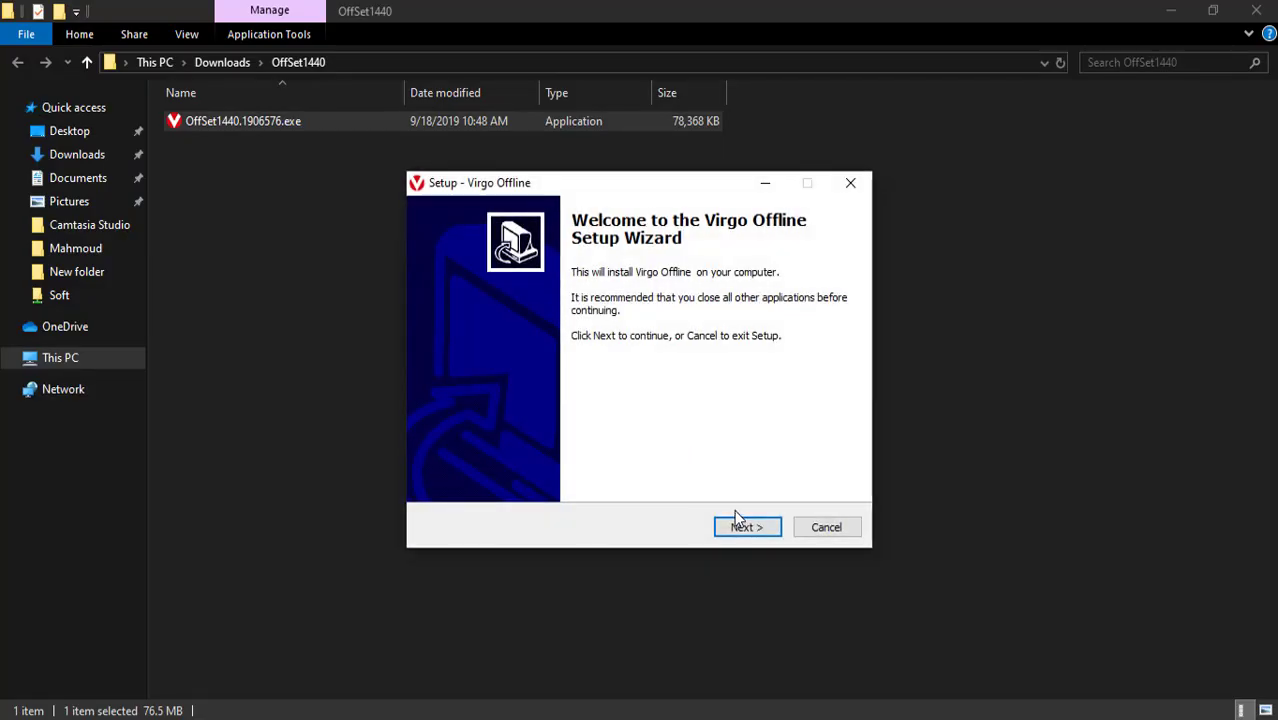
click(746, 528)
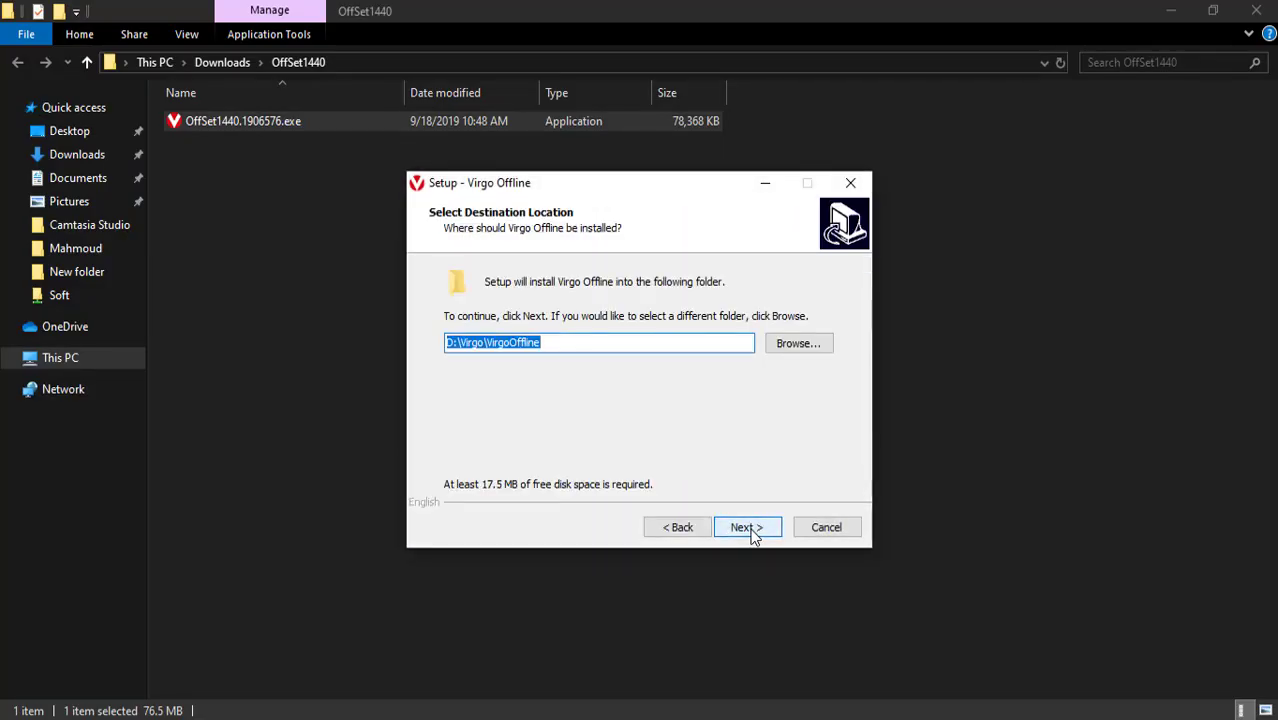
click(809, 350)
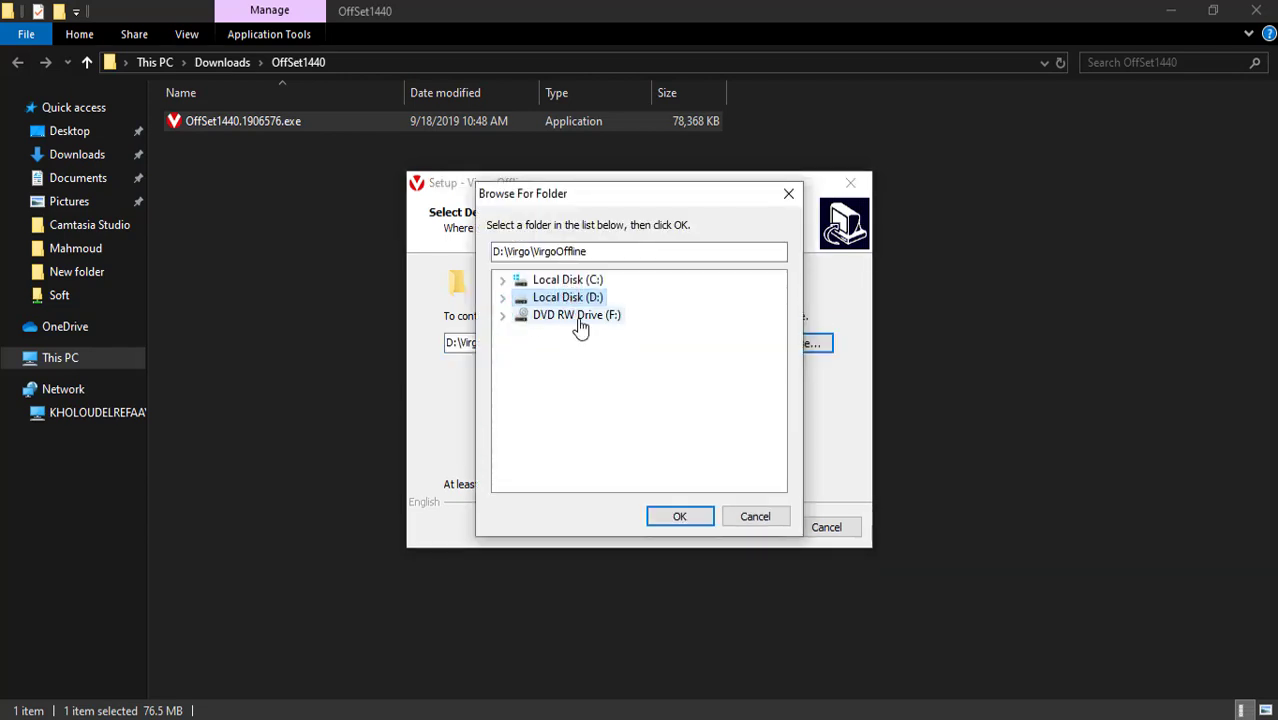
click(680, 516)
click(756, 527)
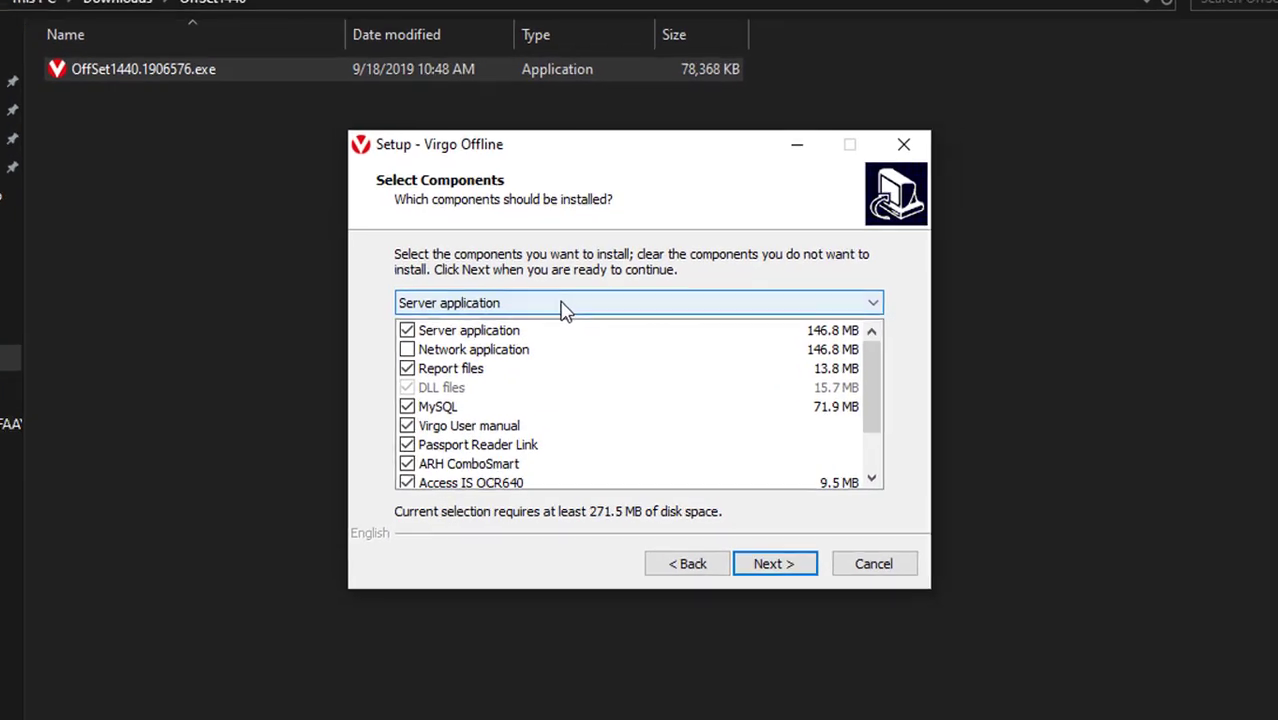
- Keep the Server application setup type and default Start Menu folder to reach Ready to Install
click(563, 304)
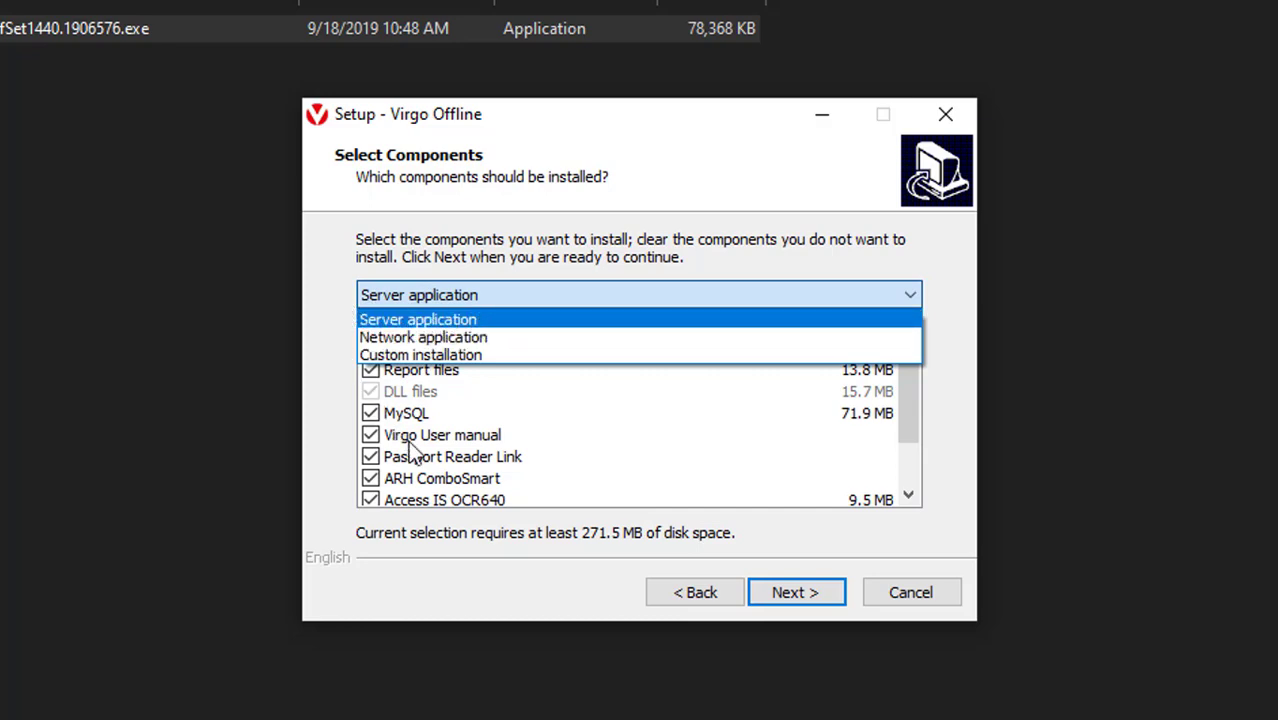
click(630, 557)
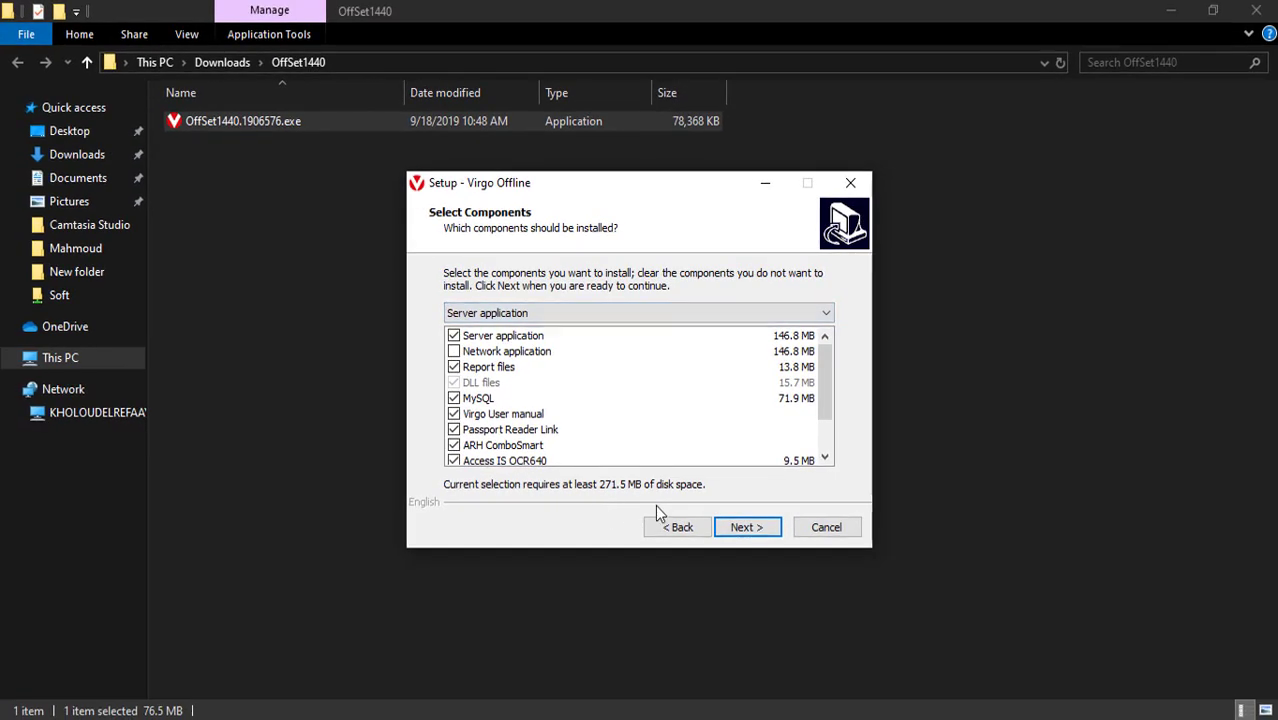
click(748, 528)
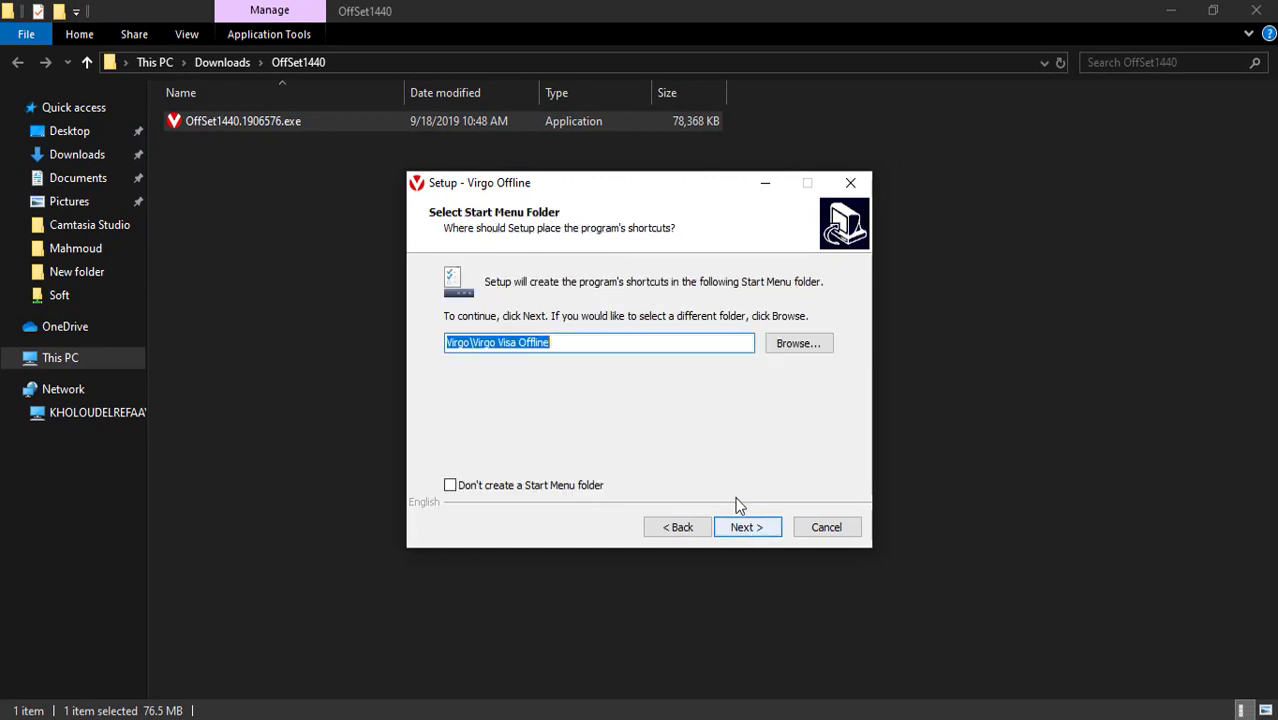
click(749, 520)
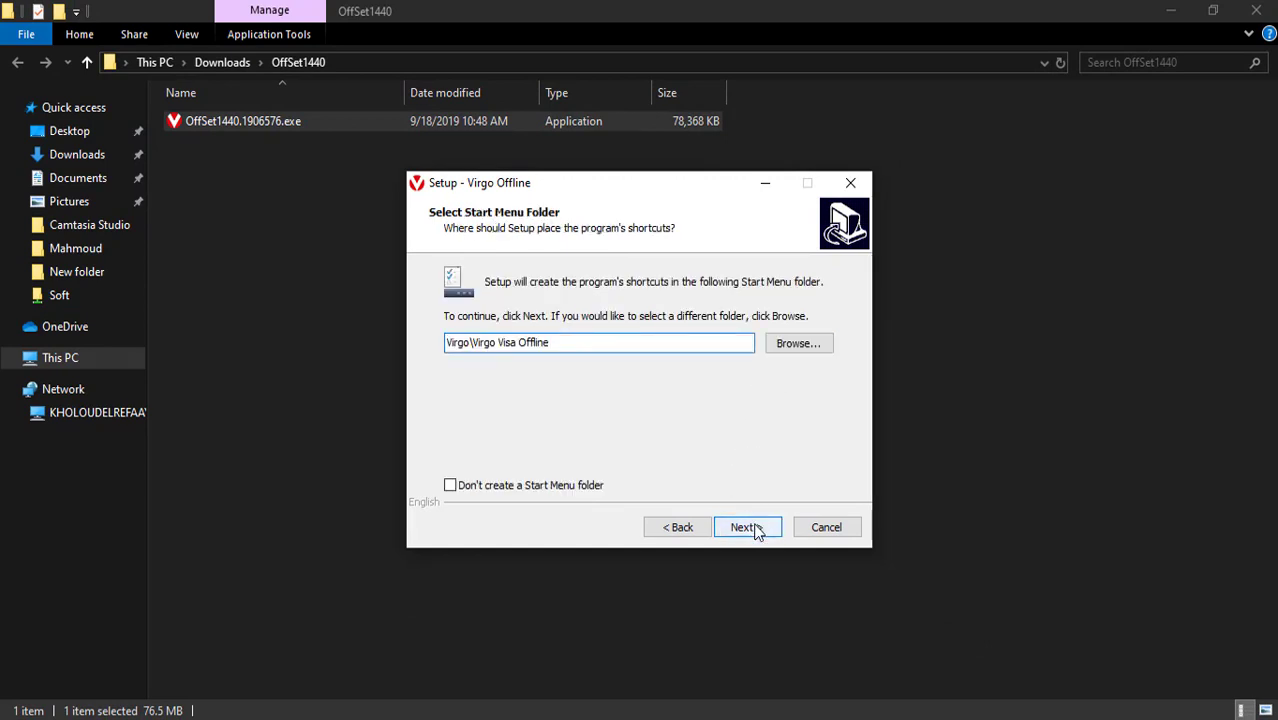
click(749, 528)
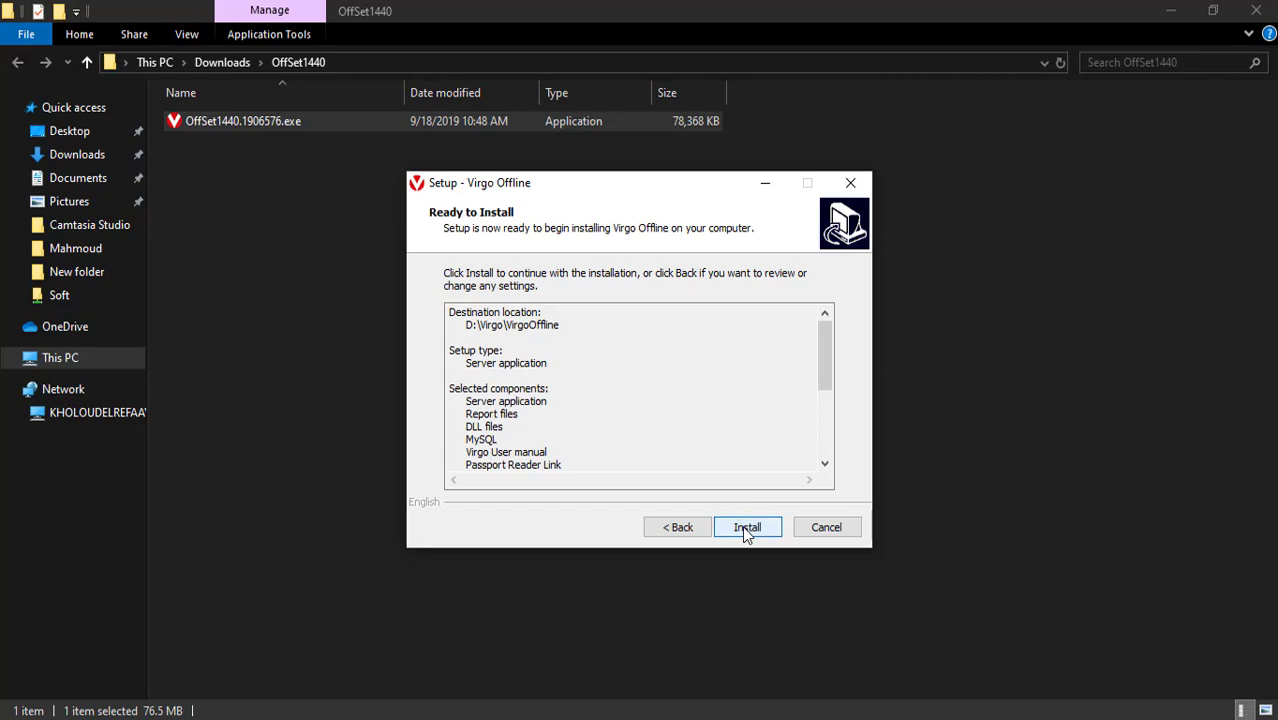
- Install Virgo Offline and finish the wizard with the launch options checked
drag(822, 378, 828, 445)
click(752, 528)
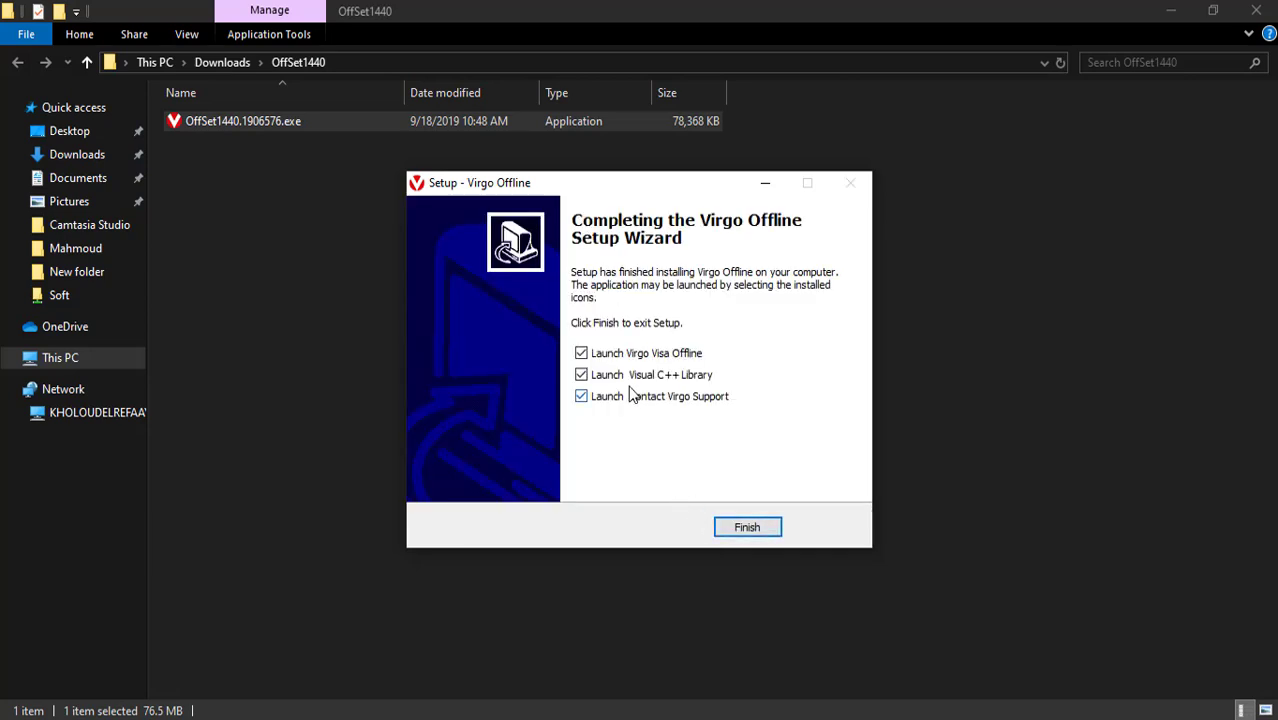
click(736, 533)
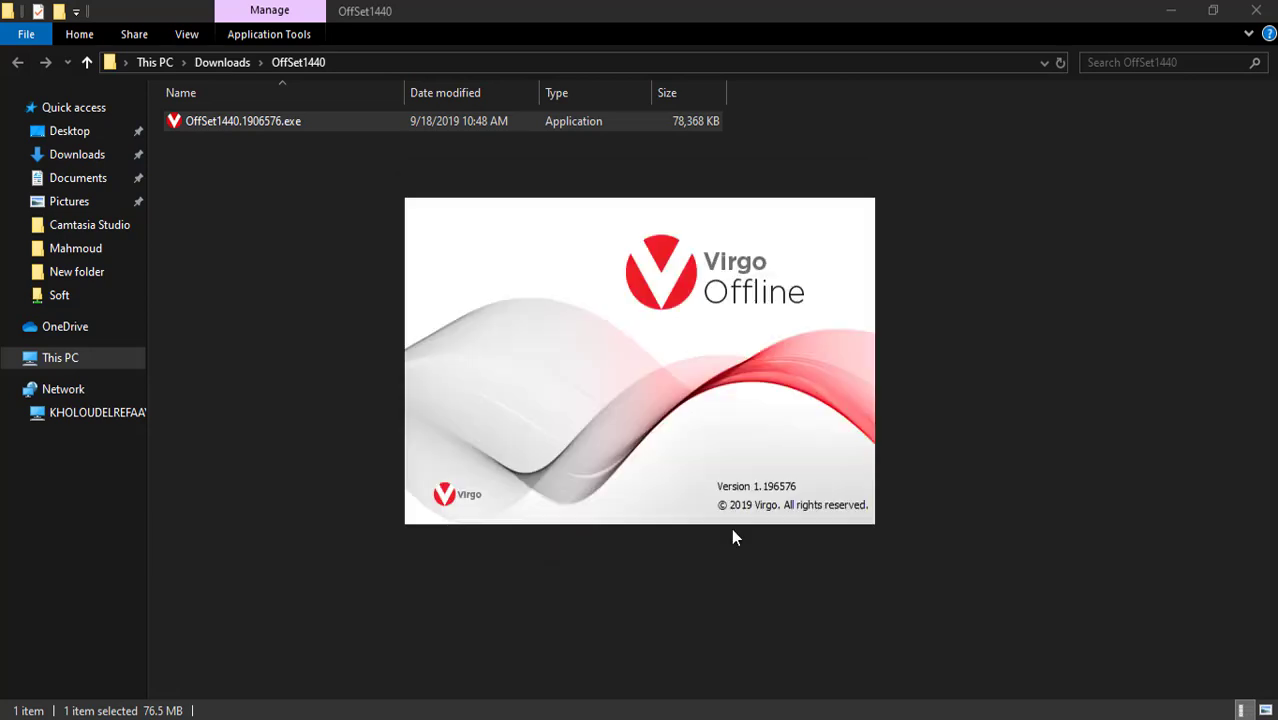
- Complete the Visual C++ 2010 repair and select United Kingdom as the activation country
click(752, 583)
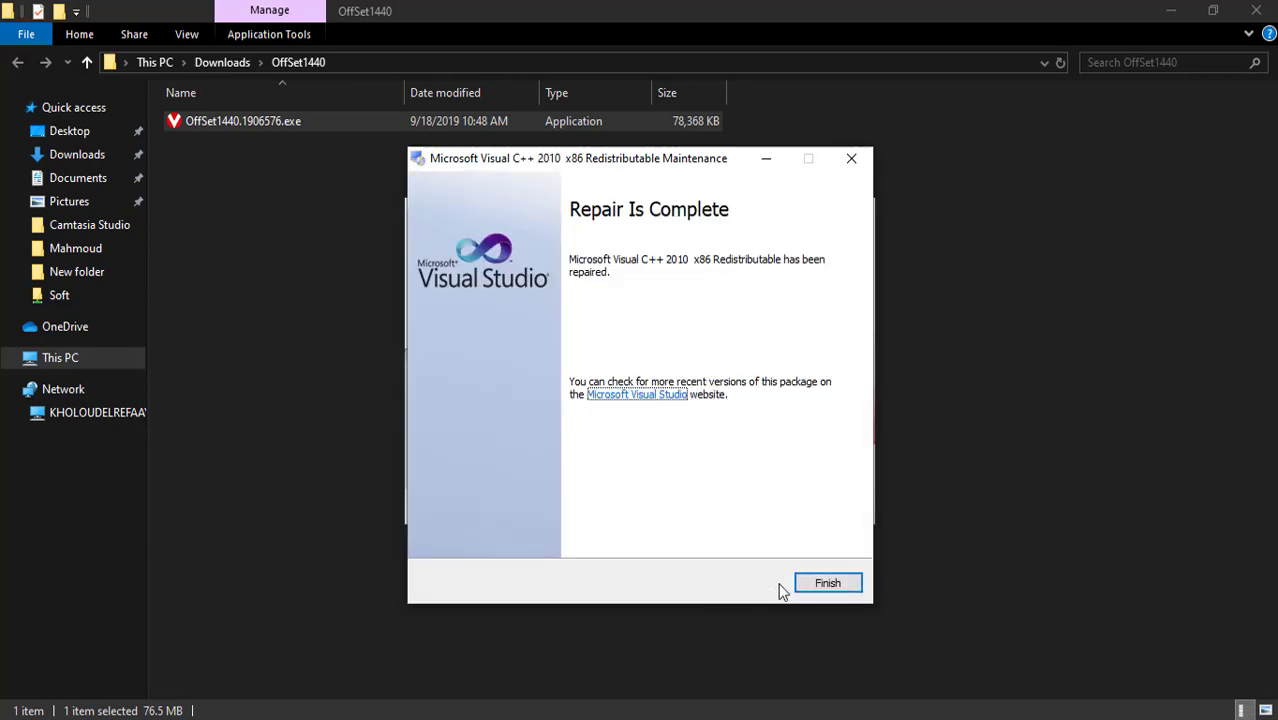
click(818, 583)
click(767, 316)
click(645, 690)
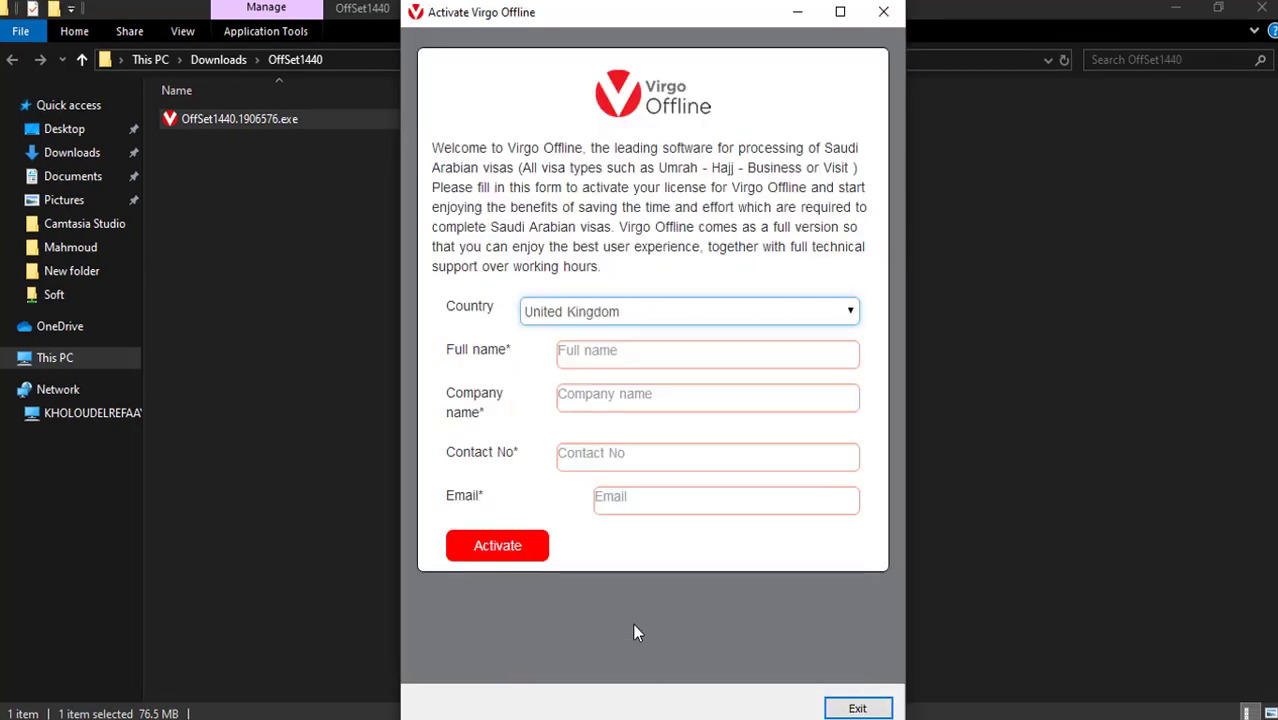
- Enter the contact's full name, company 'virgo travel', contact number and e-mail, then activate
click(691, 352)
text(mahmoud)
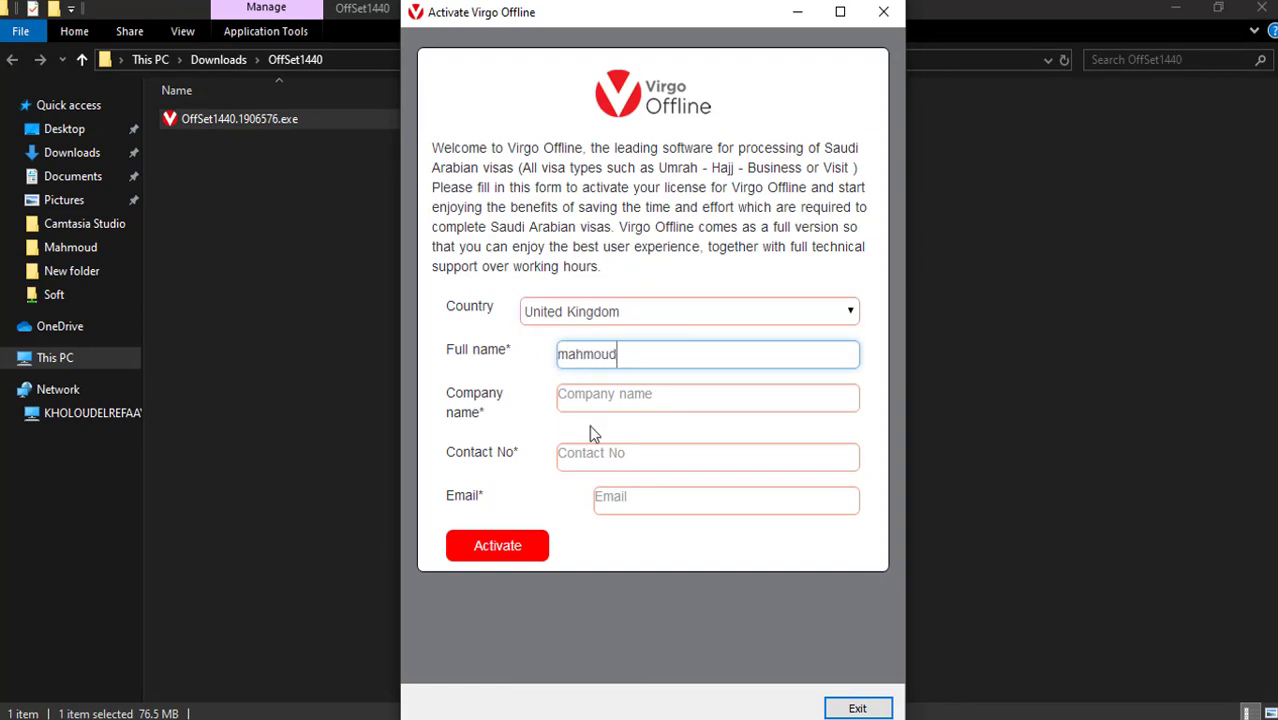
click(591, 388)
text(virgo tra)
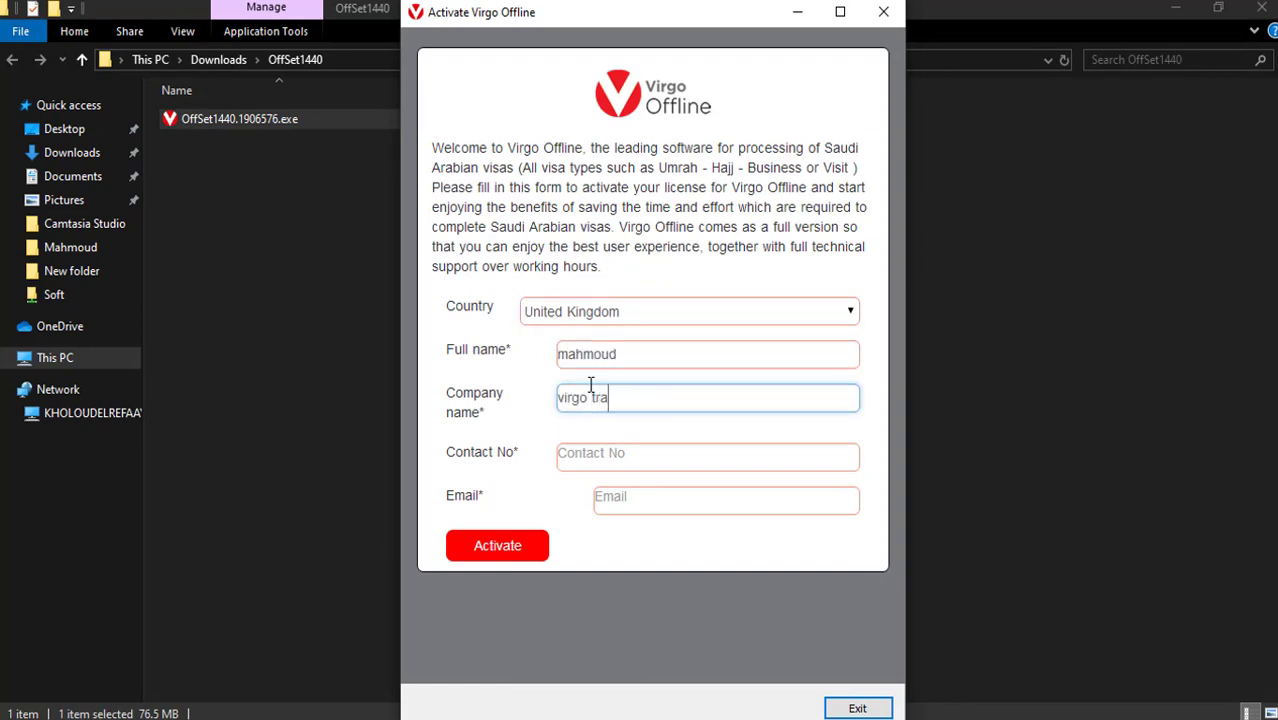
text(vel)
click(580, 458)
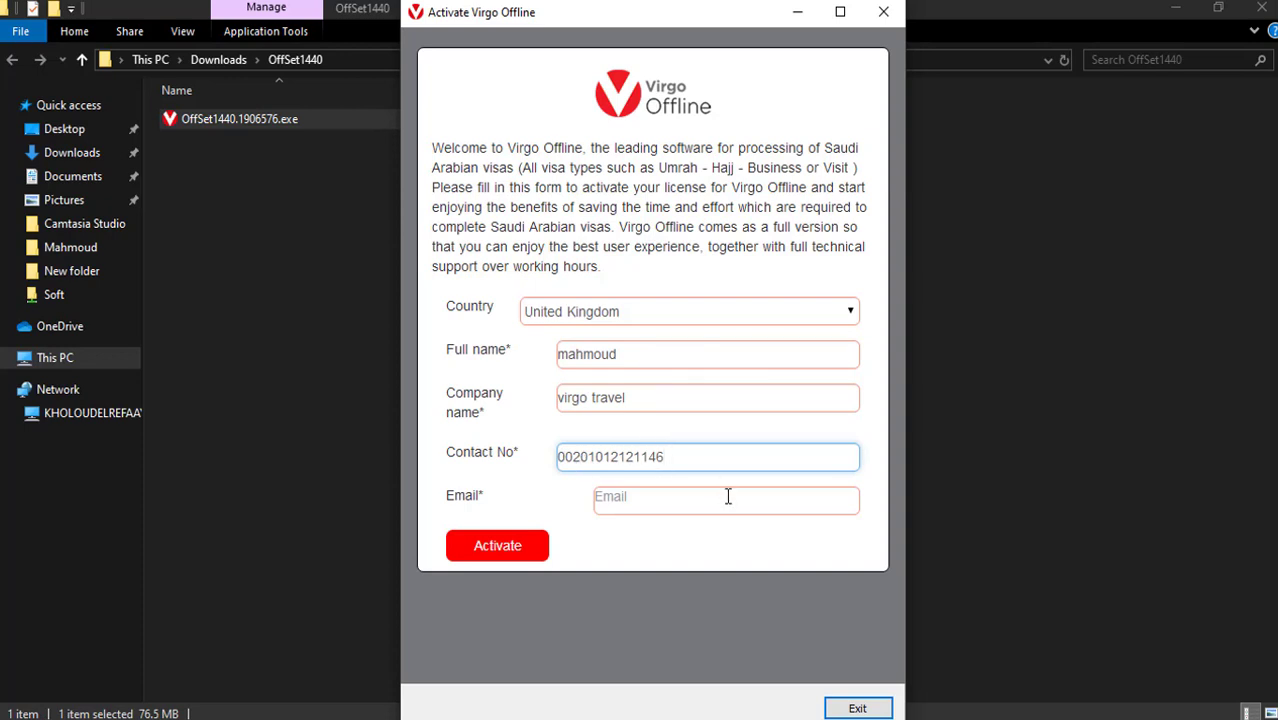
click(728, 496)
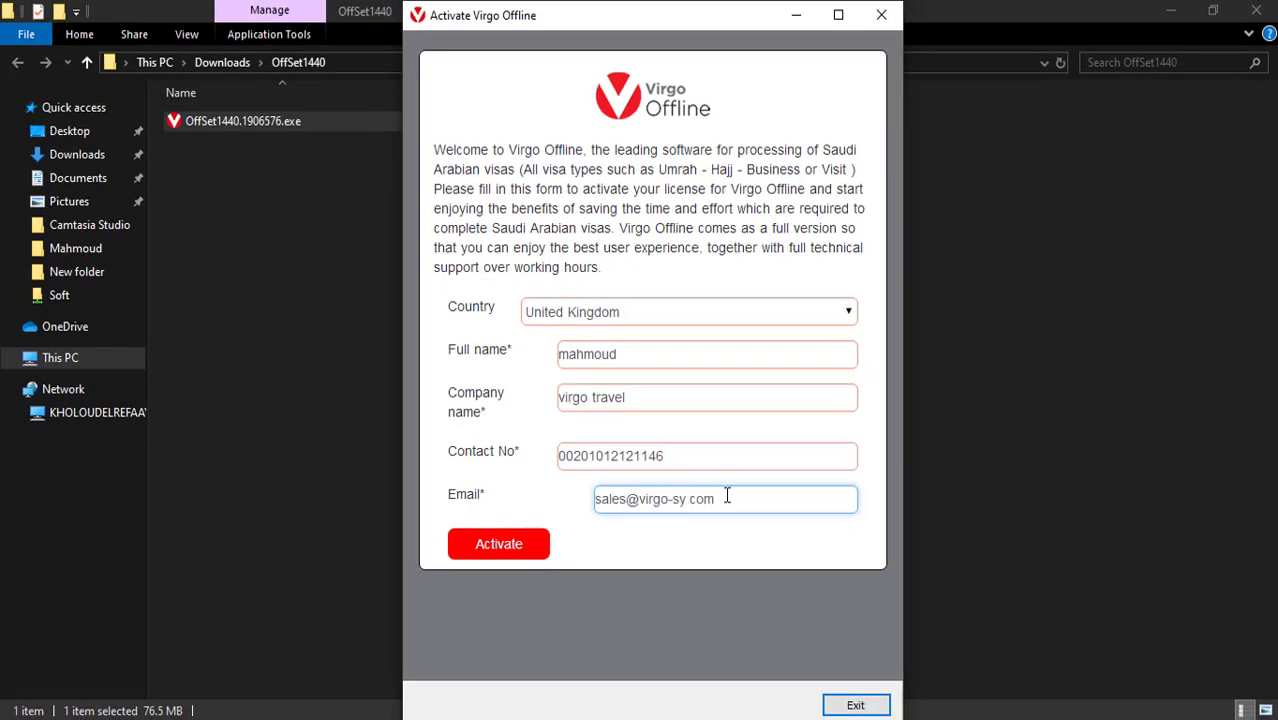
click(508, 548)
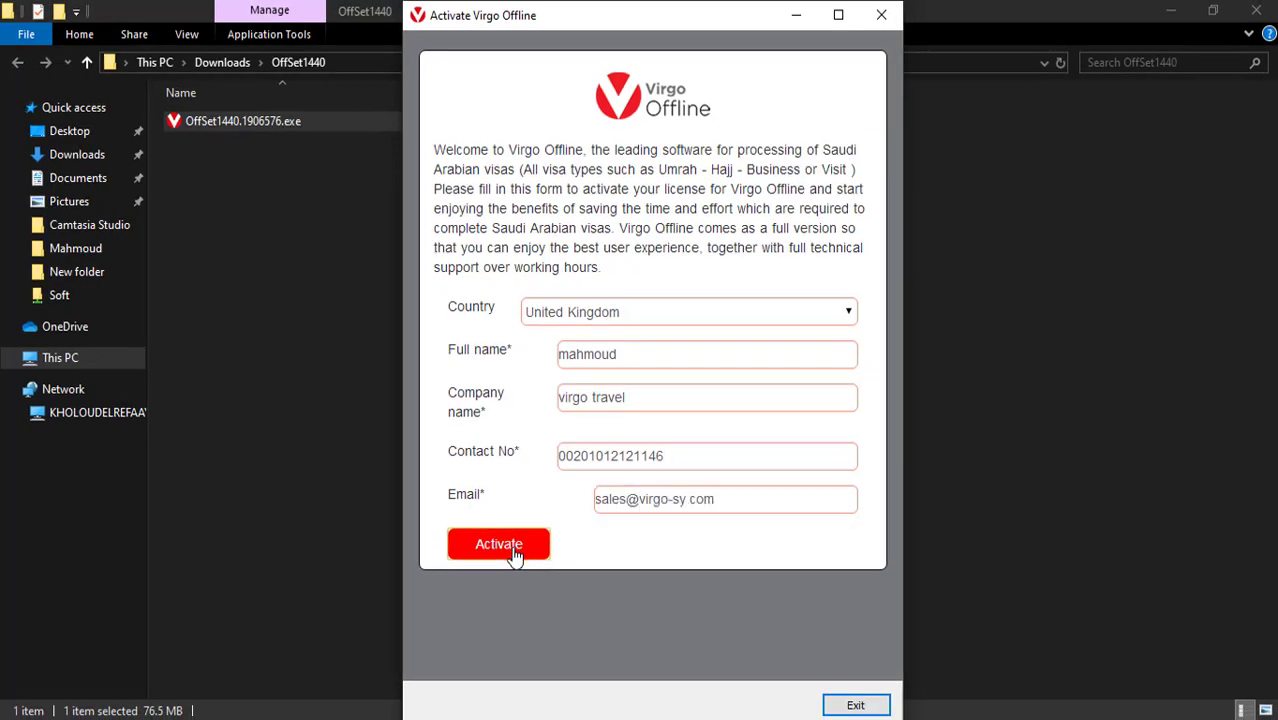
- Close the activation page and start downloading update version 1.41.2.2 in the updater
click(862, 706)
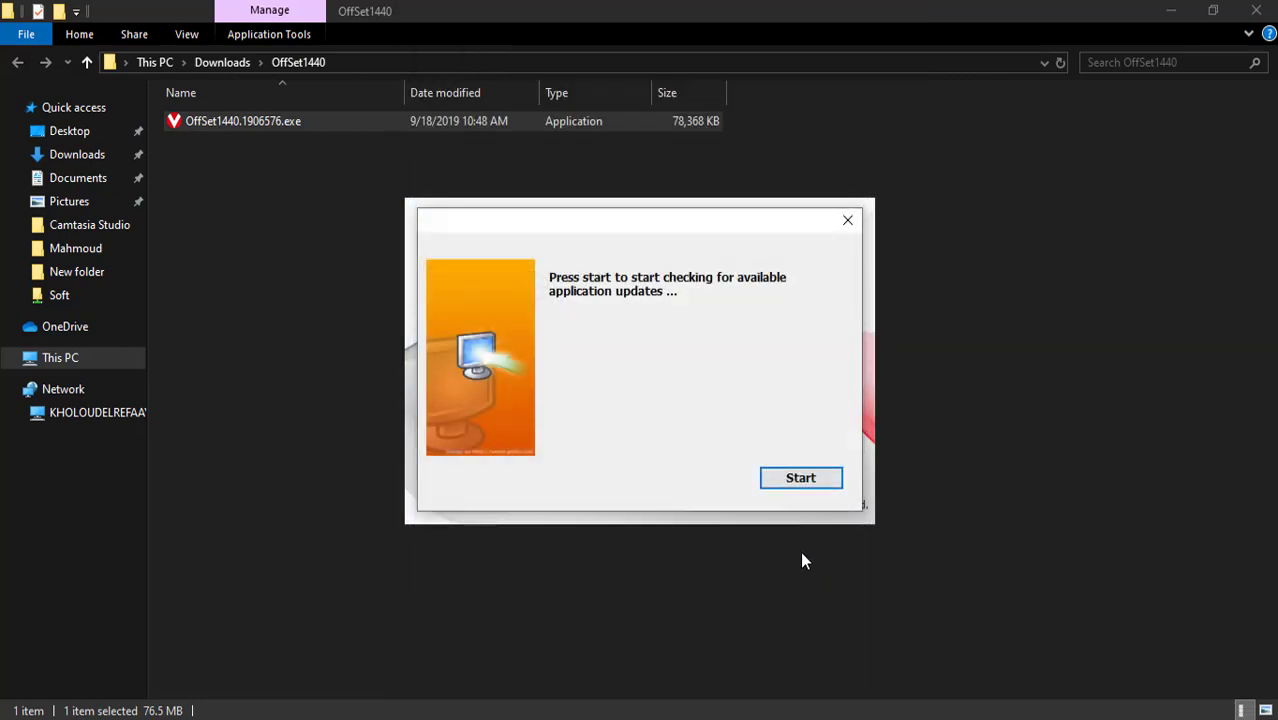
click(801, 479)
click(801, 479)
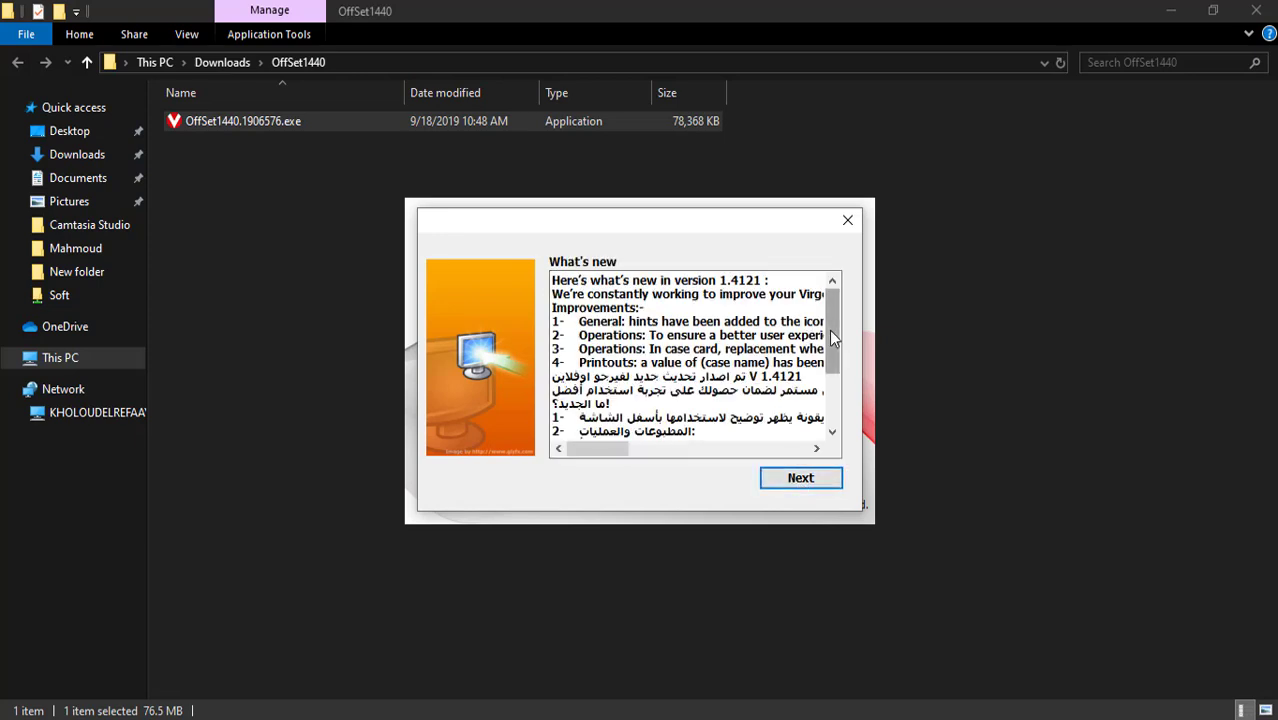
mouse_move(832, 333)
mouse_down()
mouse_move(830, 350)
mouse_move(838, 334)
mouse_up()
click(789, 481)
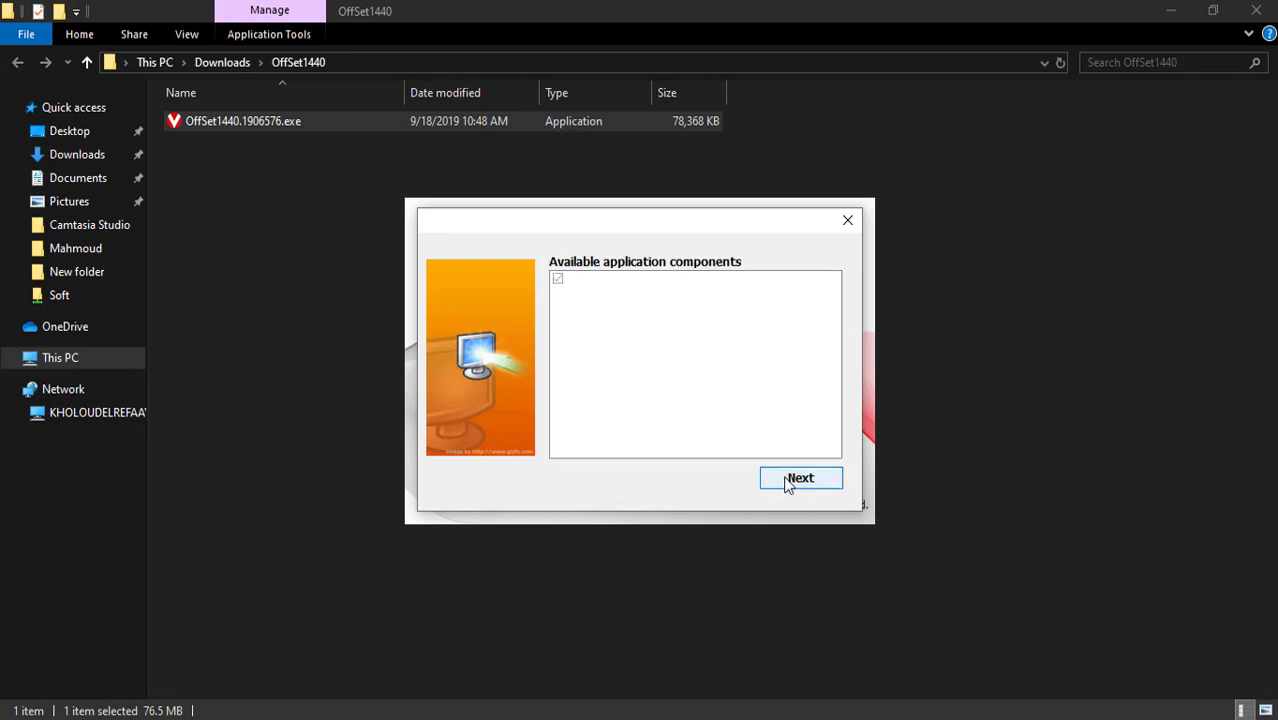
click(788, 482)
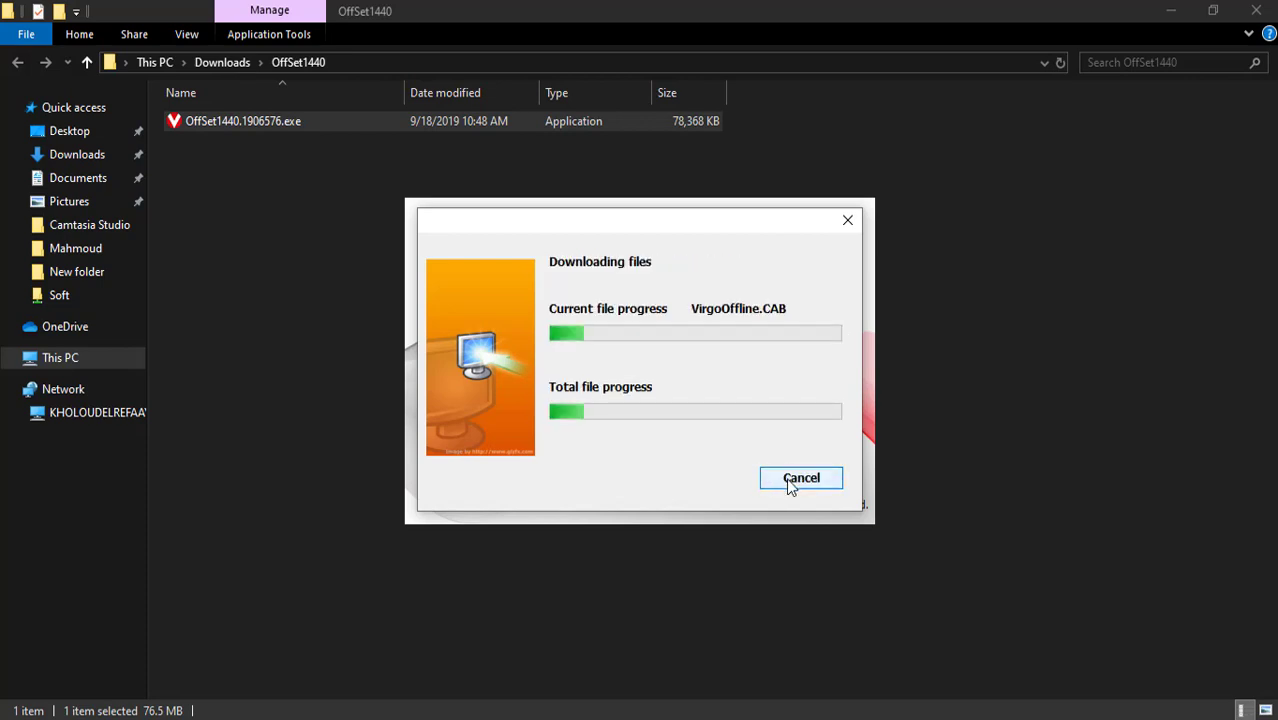